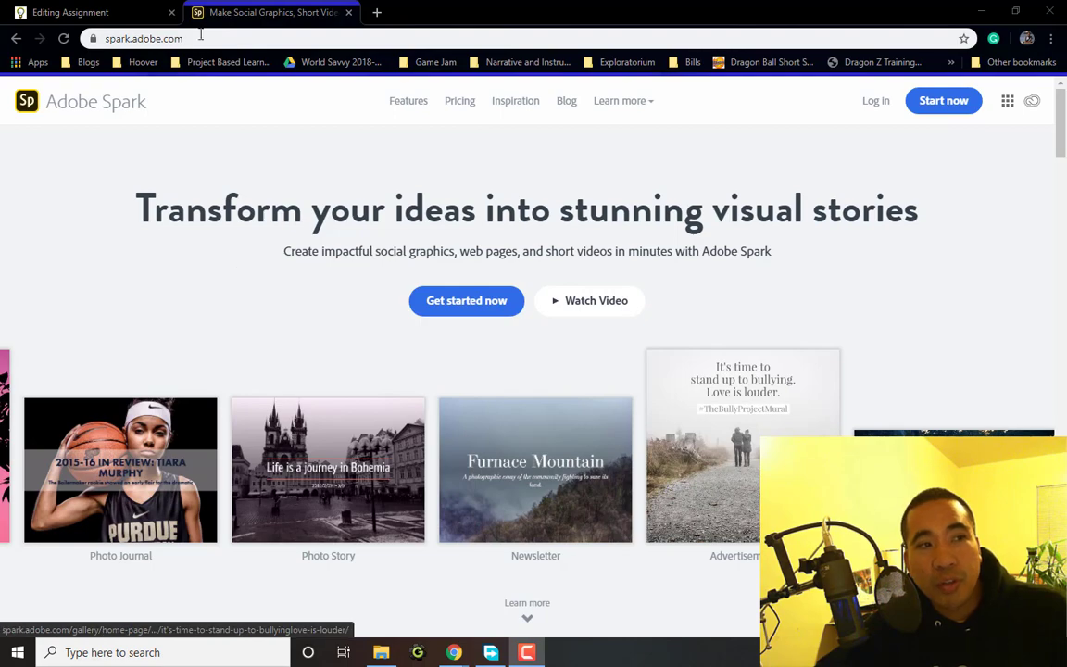
Start an Adobe Spark log-in with Google using a different Google account
{"action": "left_click", "coordinate": [190, 37]}
{"action": "left_click_drag", "start_coordinate": [190, 37], "coordinate": [93, 37]}
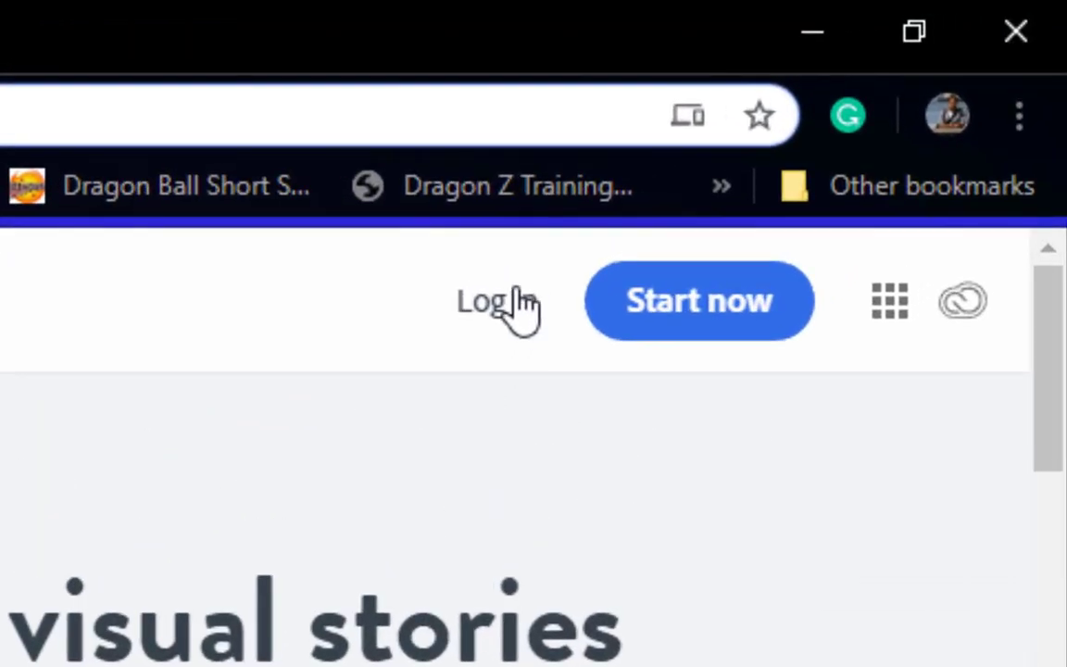
{"action": "left_click", "coordinate": [519, 303]}
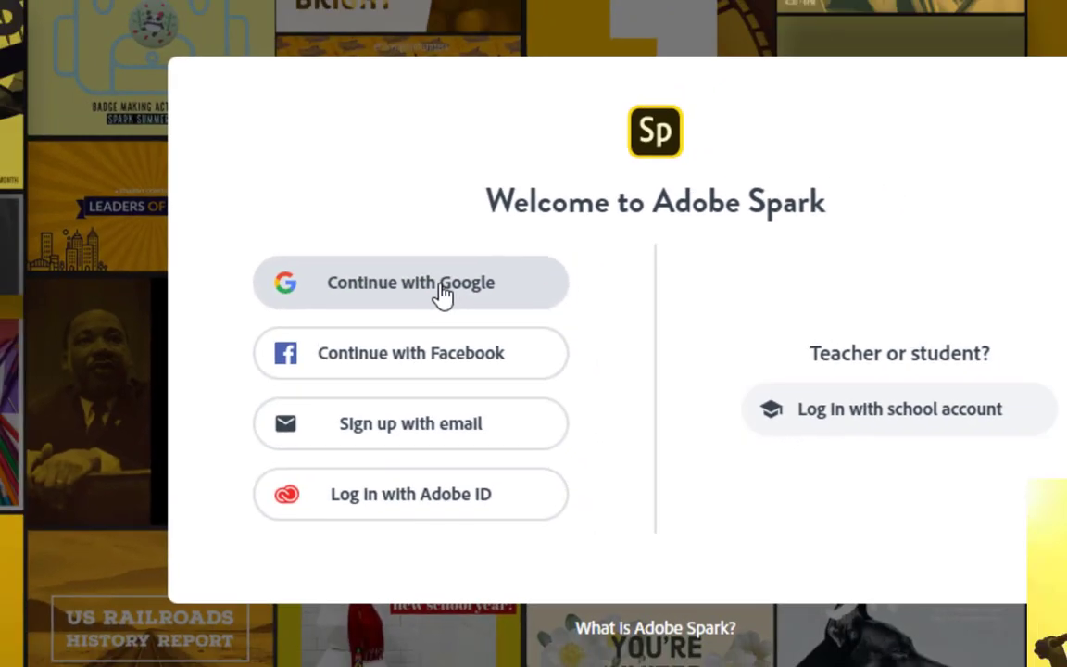
{"action": "left_click", "coordinate": [466, 276]}
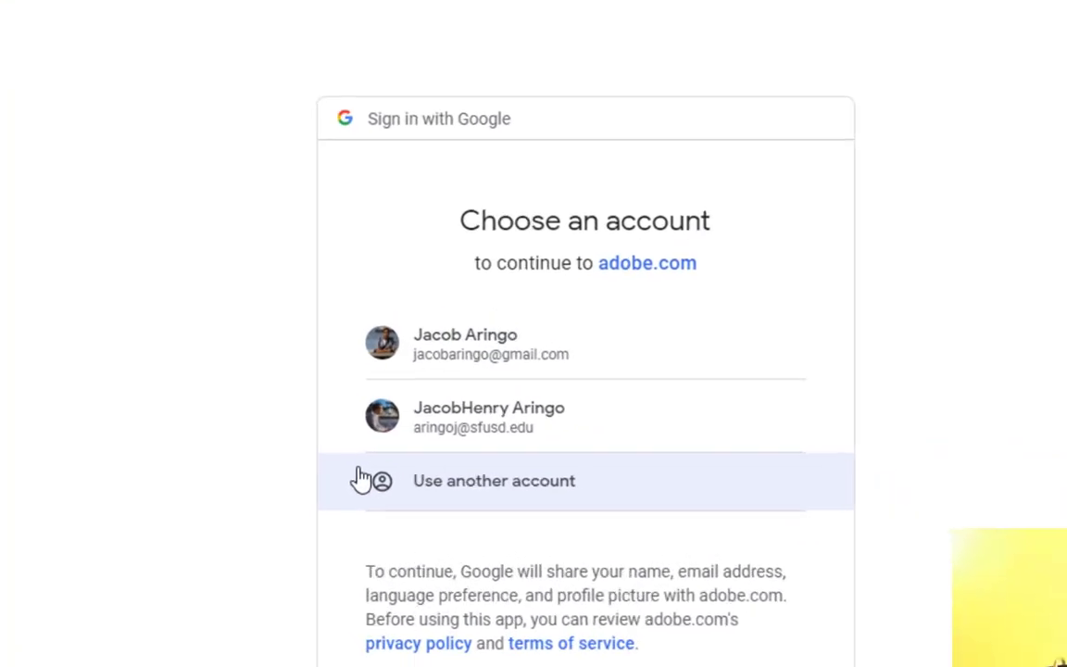
{"action": "left_click", "coordinate": [490, 493]}
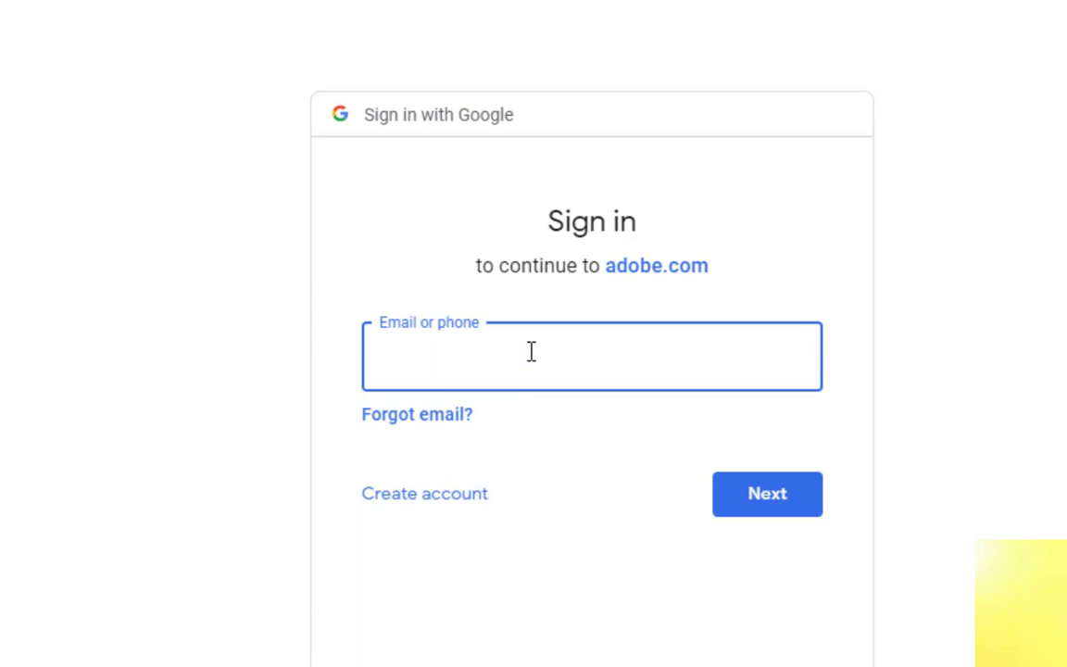
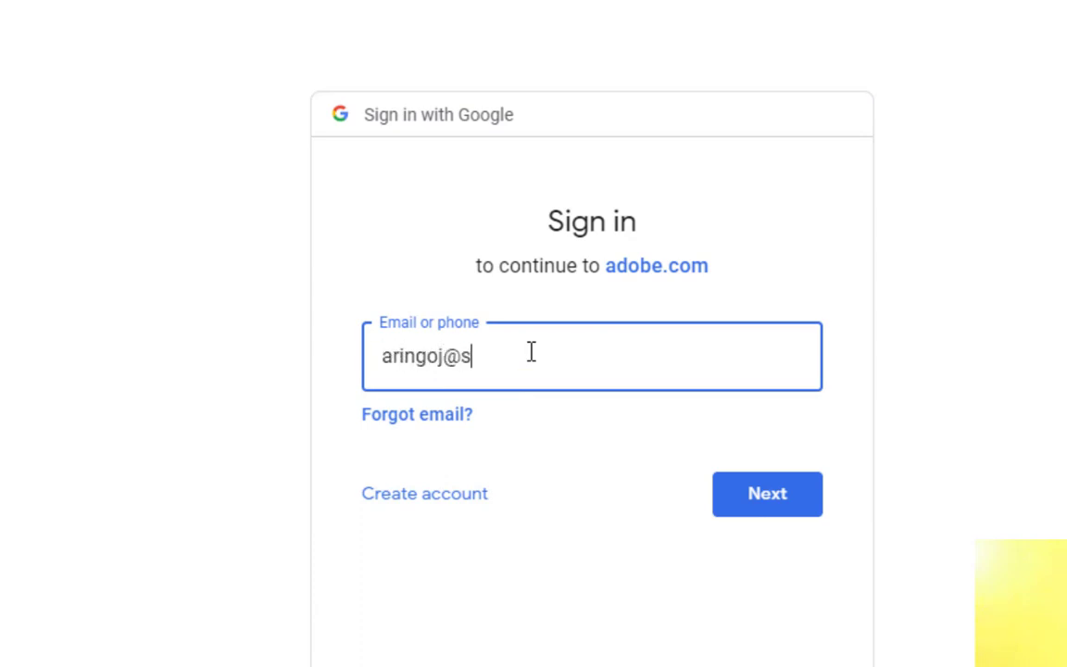
Enter the account's school email address and password to finish signing in
{"action": "key", "text": "Return"}
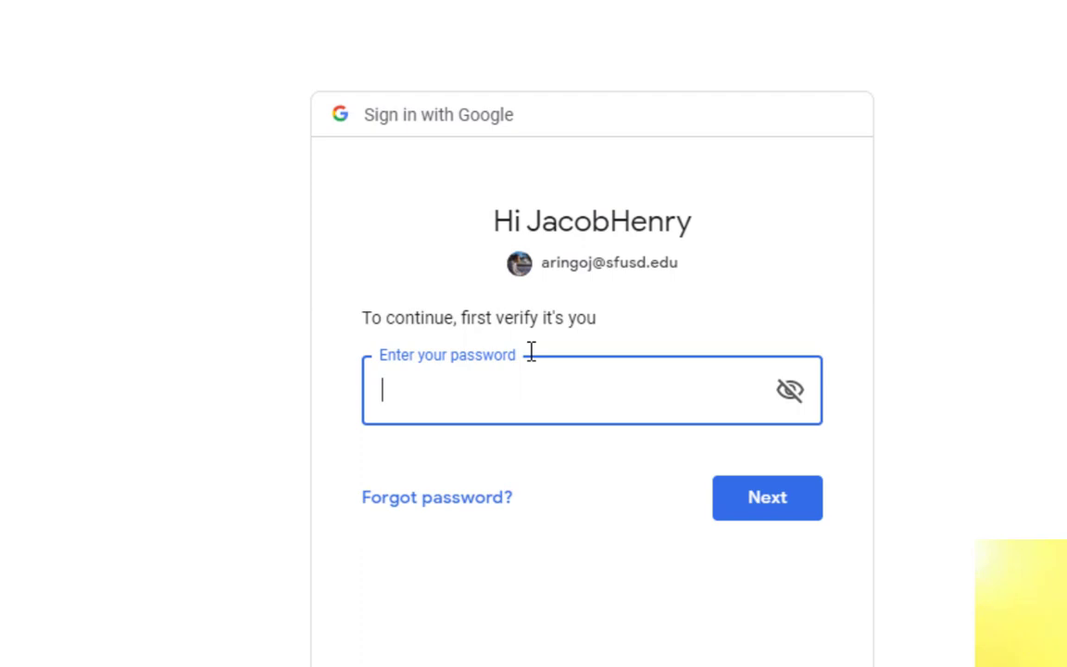
{"action": "type", "text": "********"}
{"action": "key", "text": "Return"}
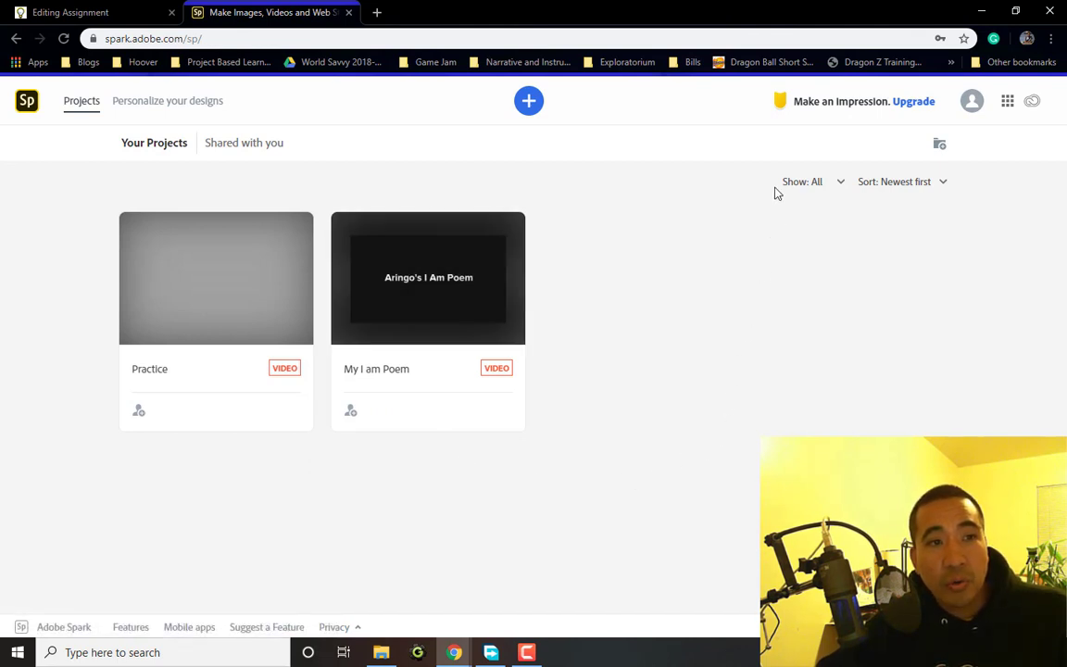
Browse the Graphics, Web Pages and Videos templates, then start a blank video from scratch
{"action": "left_click", "coordinate": [530, 103]}
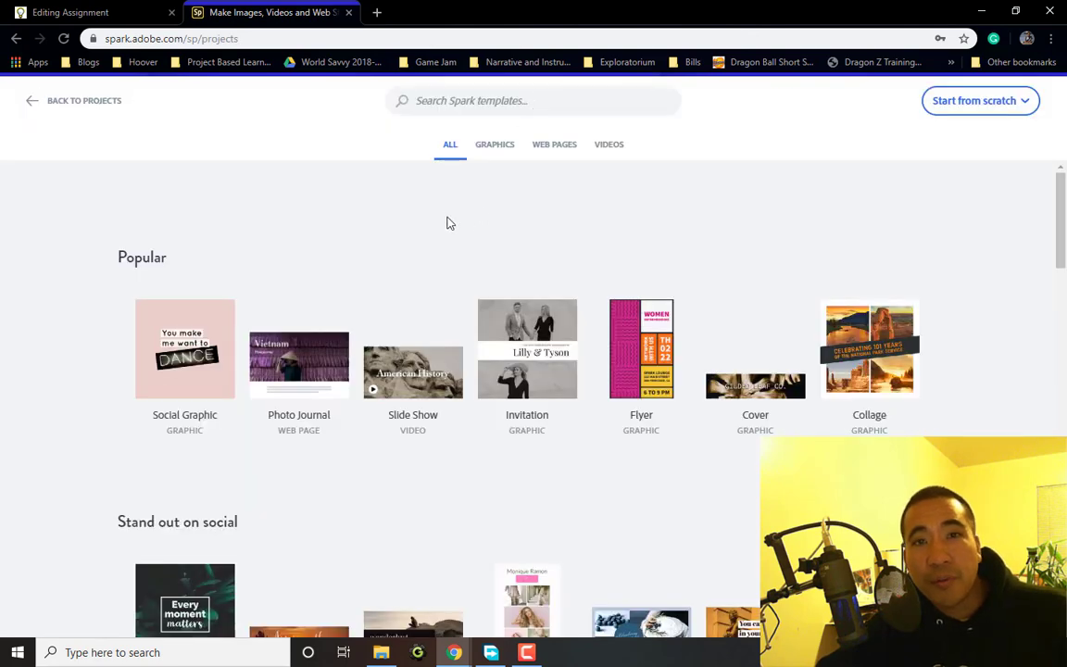
{"action": "scroll", "coordinate": [445, 221], "scroll_direction": "down", "scroll_amount": 3}
{"action": "scroll", "coordinate": [458, 208], "scroll_direction": "up", "scroll_amount": 3}
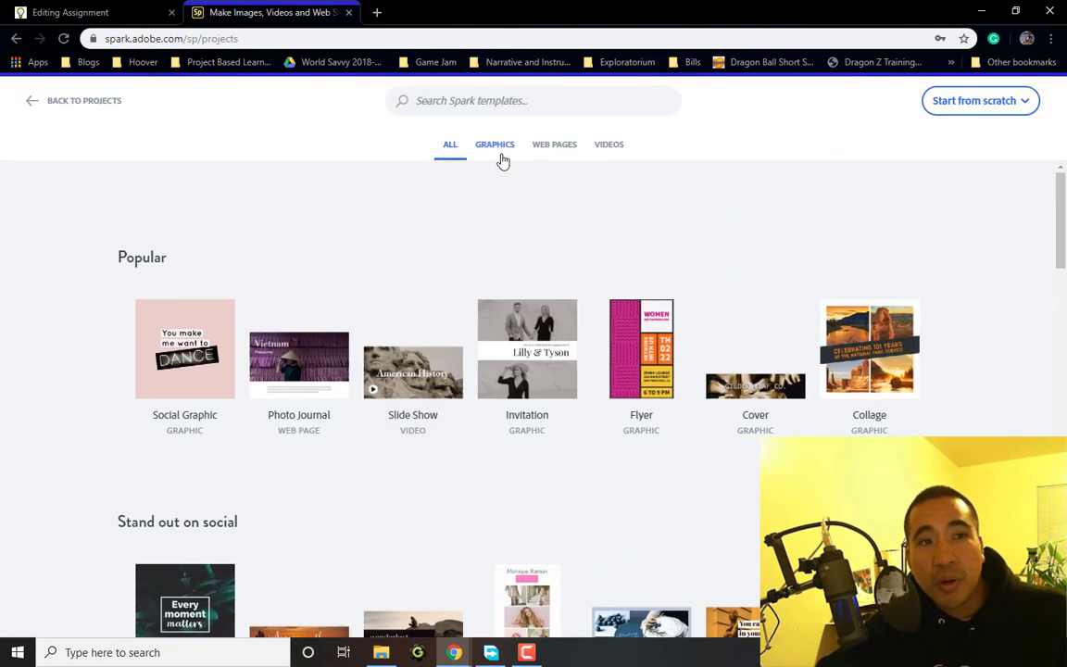
{"action": "left_click", "coordinate": [502, 157]}
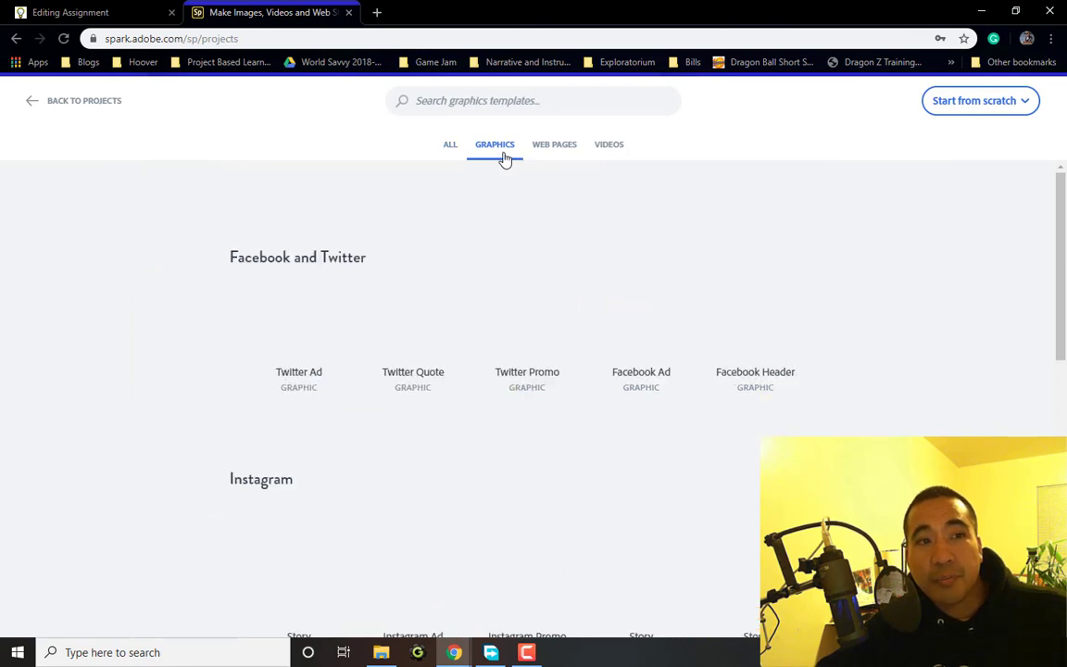
{"action": "left_click", "coordinate": [543, 155]}
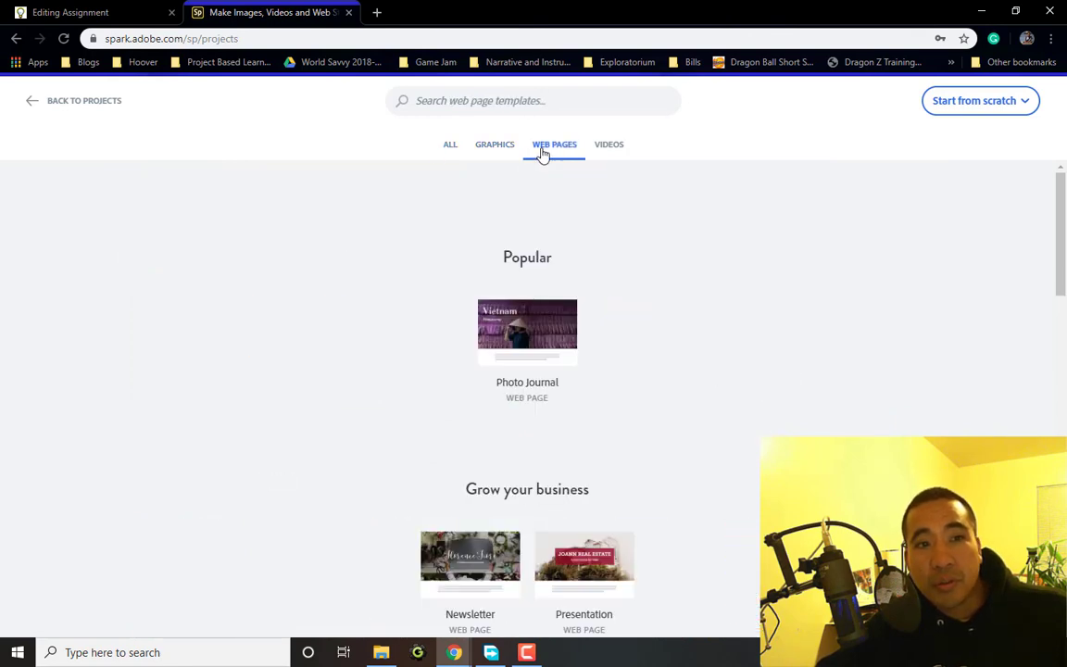
{"action": "left_click", "coordinate": [620, 148]}
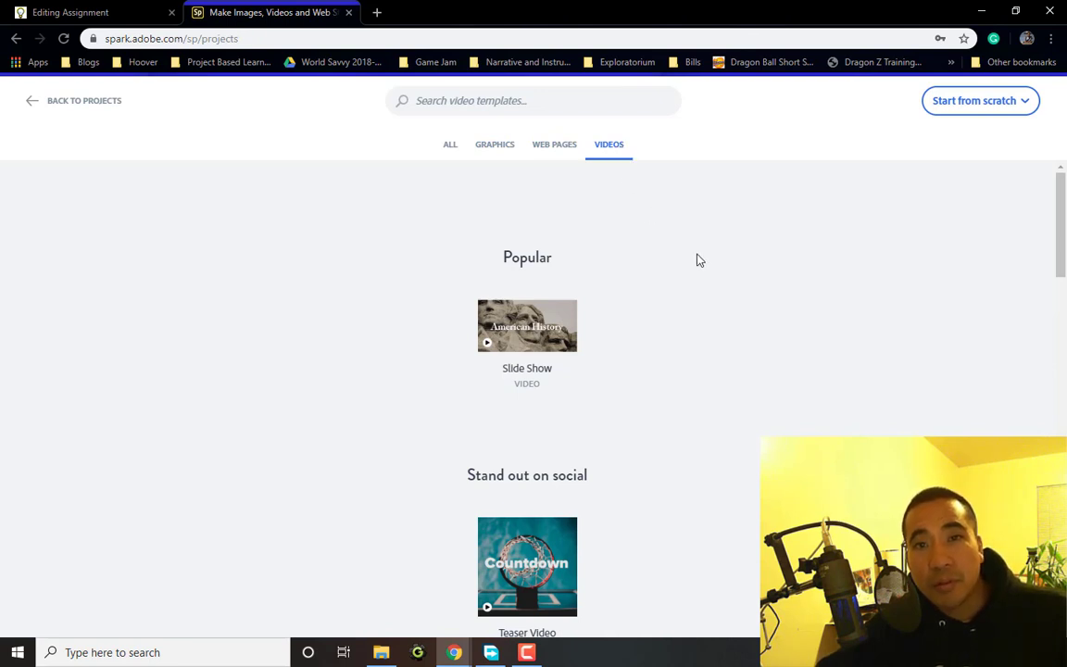
{"action": "left_click", "coordinate": [1031, 108]}
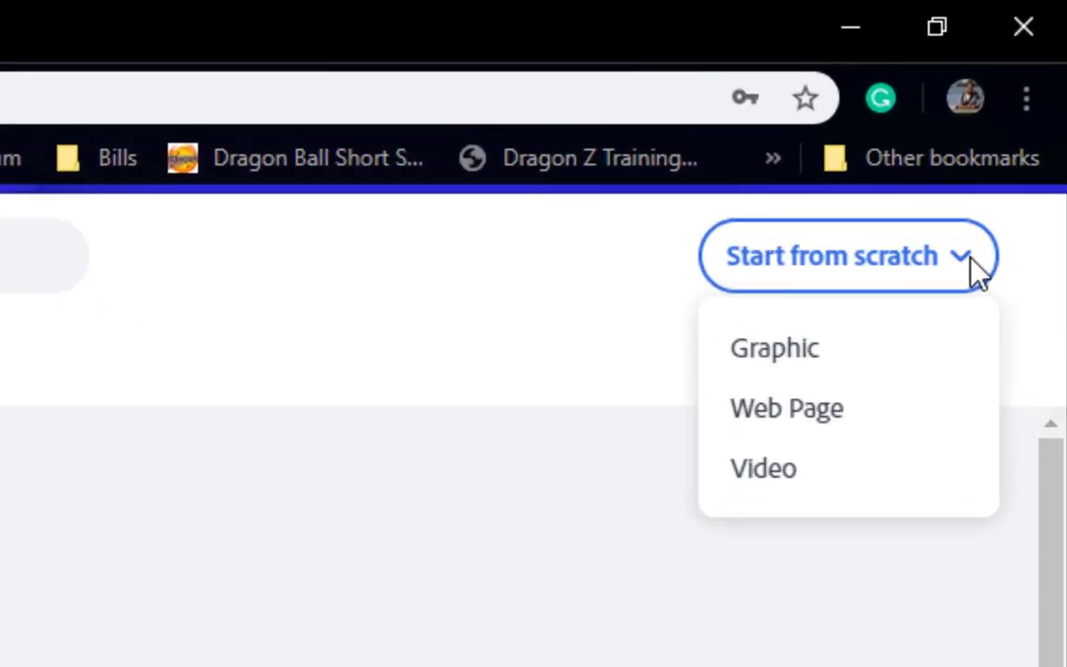
{"action": "left_click", "coordinate": [754, 477]}
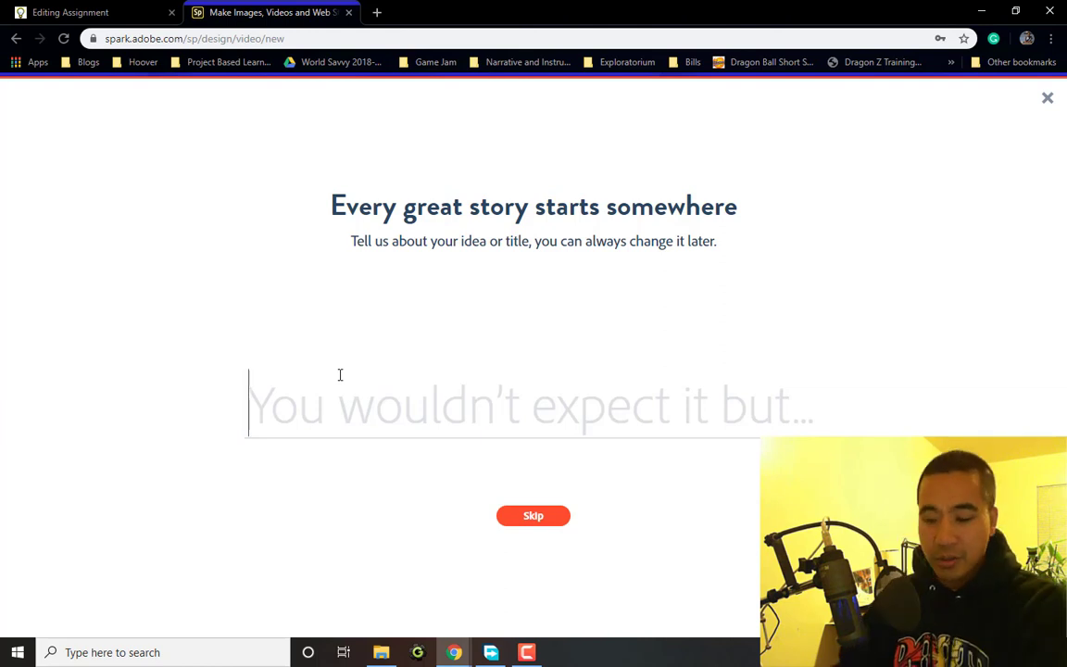
Title the video 'Practice', begin it from scratch, and dismiss the welcome tips
{"action": "type", "text": "Practice"}
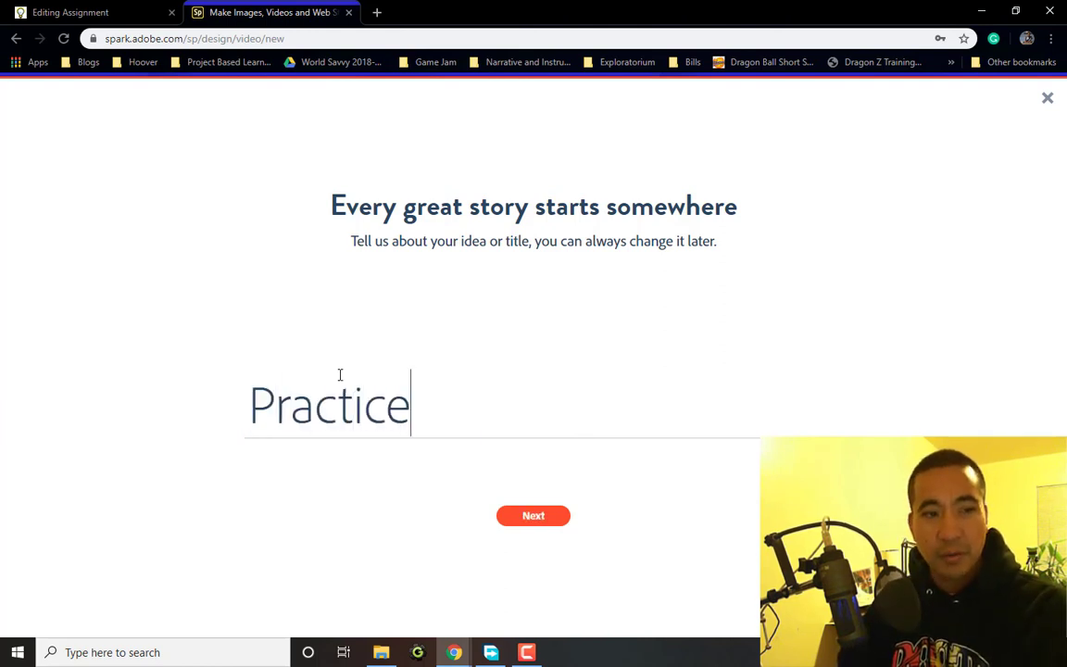
{"action": "left_click", "coordinate": [521, 512]}
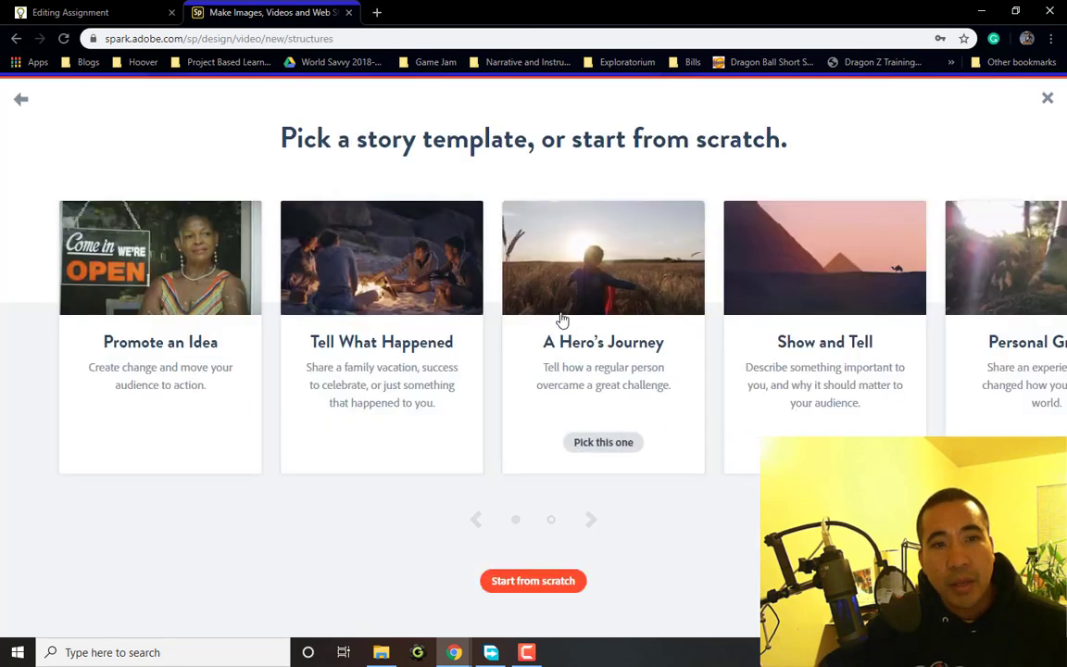
{"action": "scroll", "coordinate": [581, 308], "scroll_direction": "down", "scroll_amount": 3}
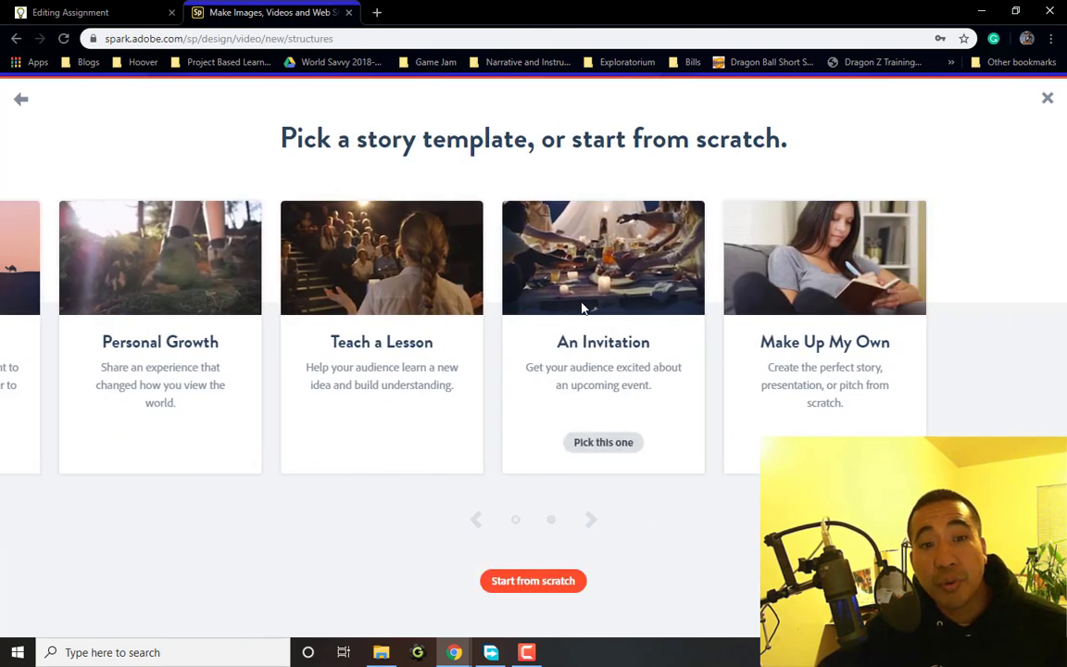
{"action": "scroll", "coordinate": [584, 308], "scroll_direction": "up", "scroll_amount": 3}
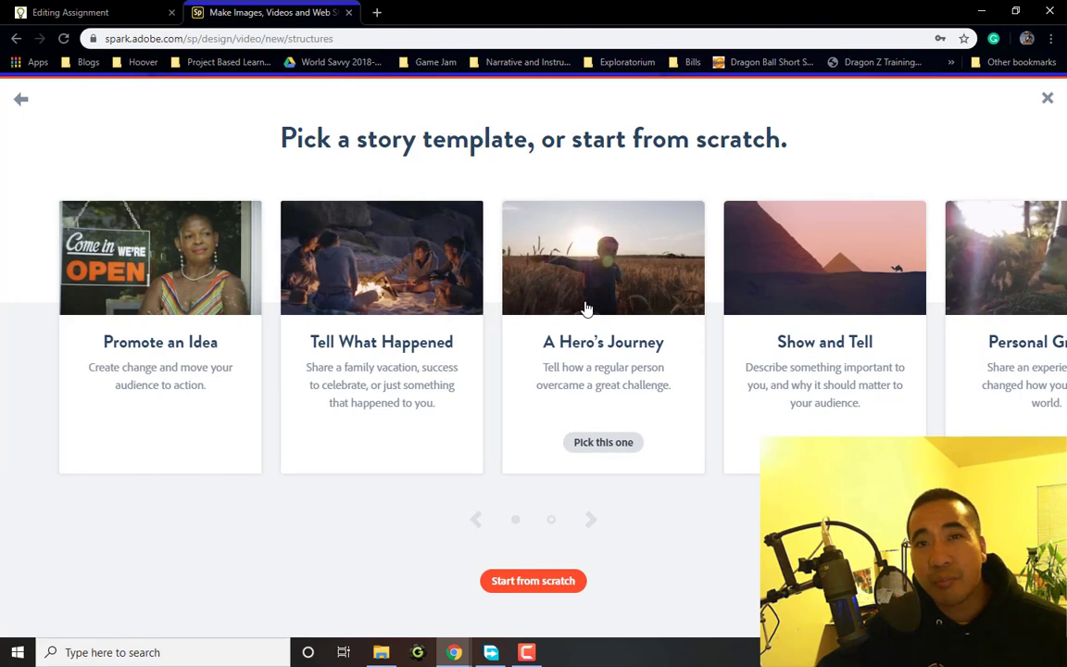
{"action": "left_click", "coordinate": [528, 582]}
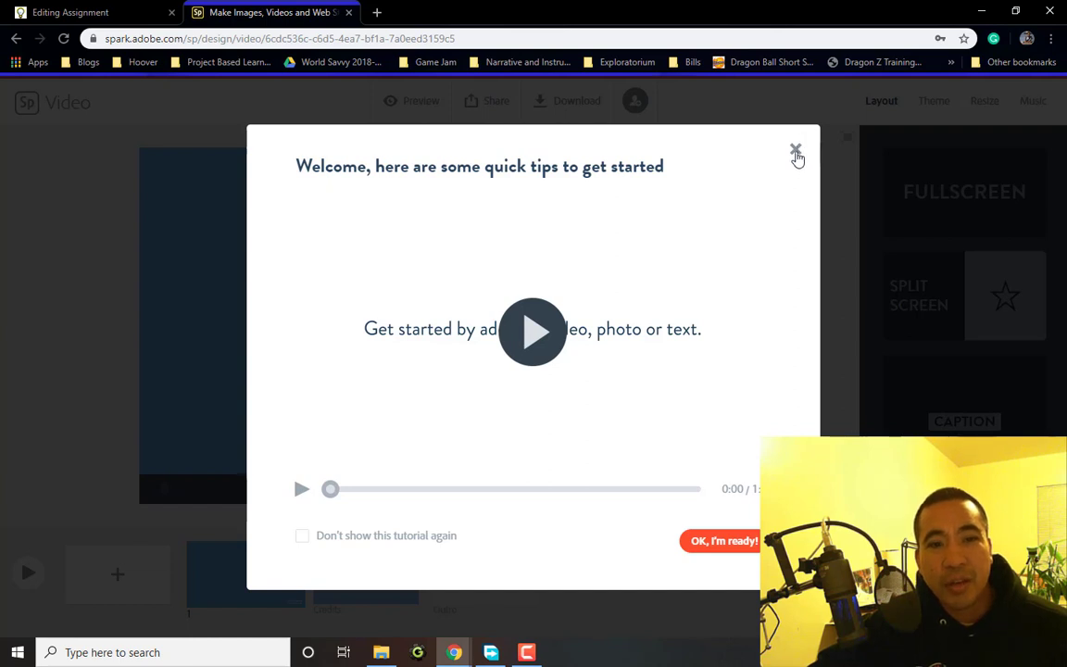
{"action": "left_click", "coordinate": [748, 540]}
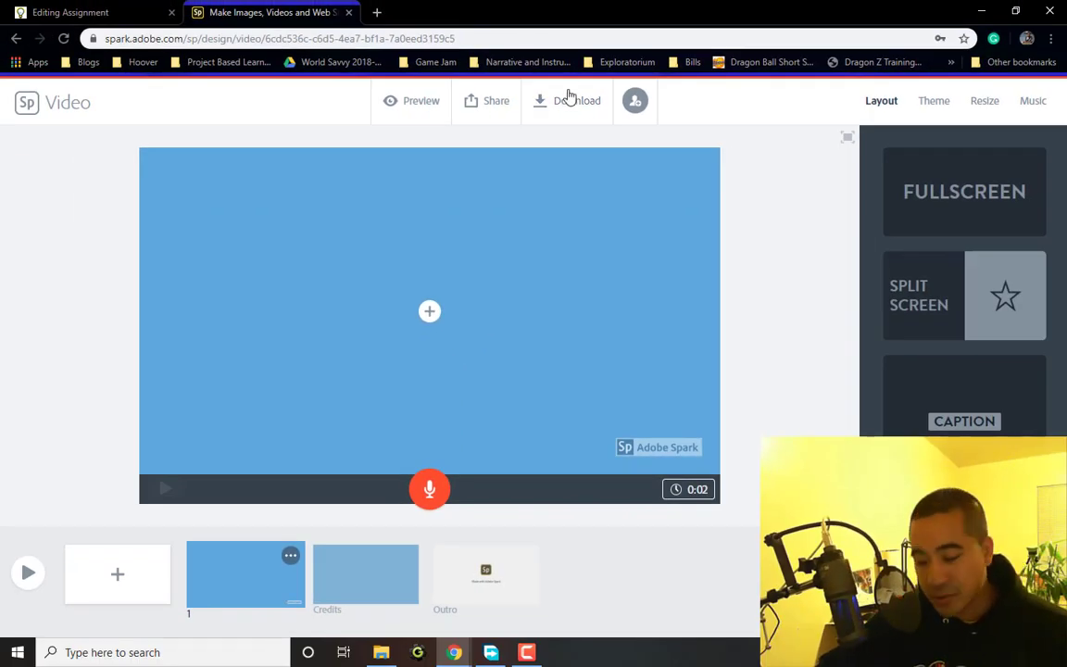
Bring up the video, text, photo and icon choices on the empty first slide
{"action": "left_click", "coordinate": [431, 315]}
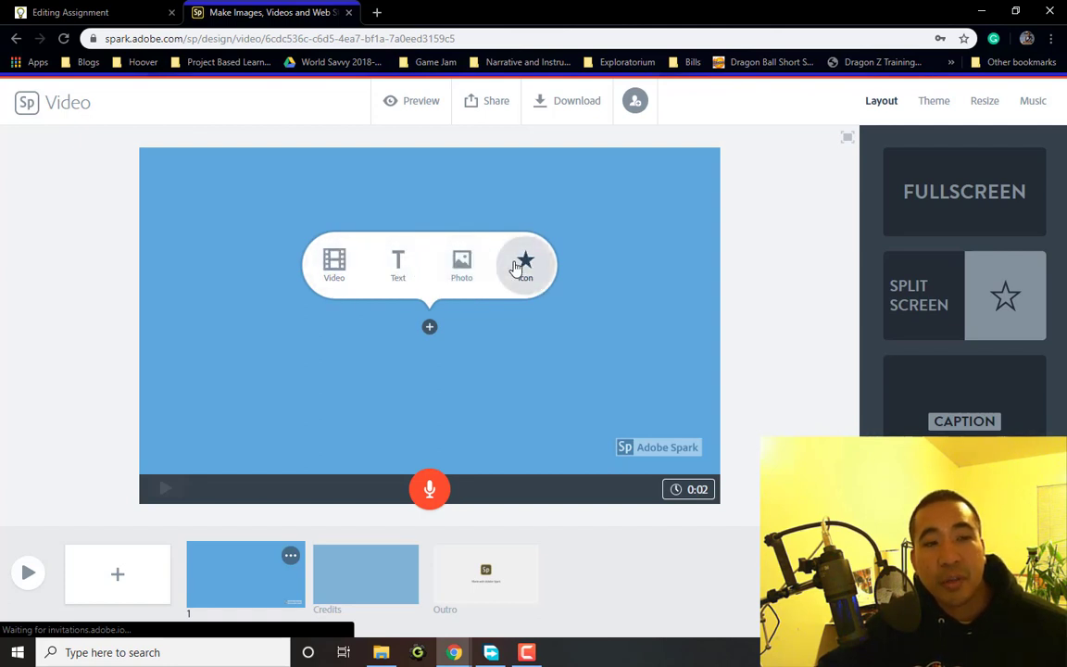
Caption the first slide 'This is my text.' and dismiss the drag-and-drop tip
{"action": "left_click", "coordinate": [399, 269]}
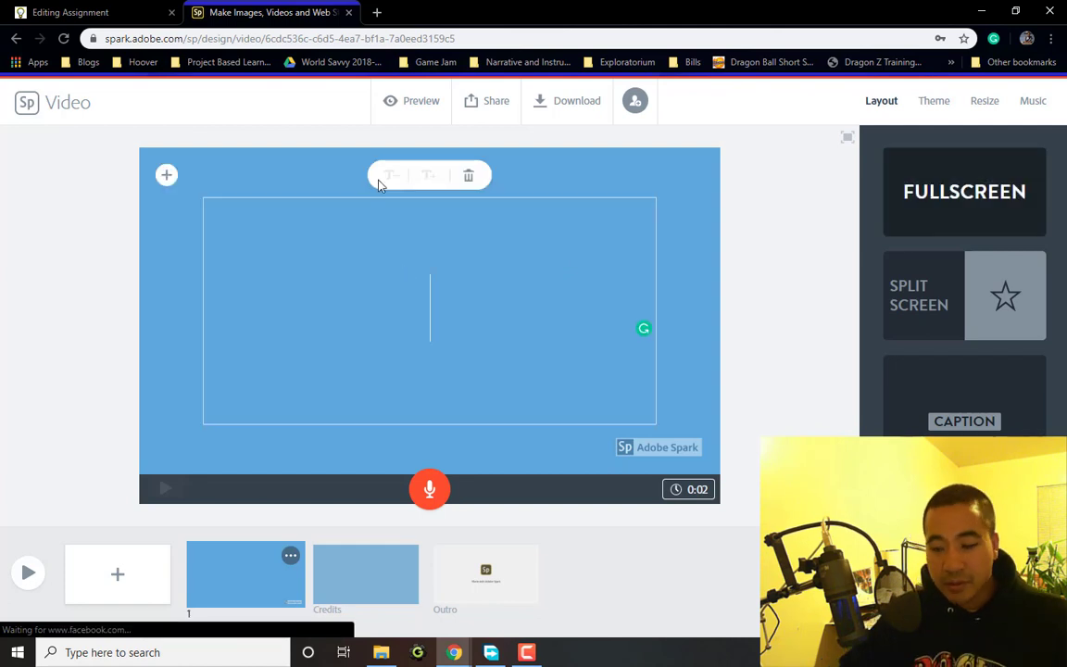
{"action": "type", "text": "T"}
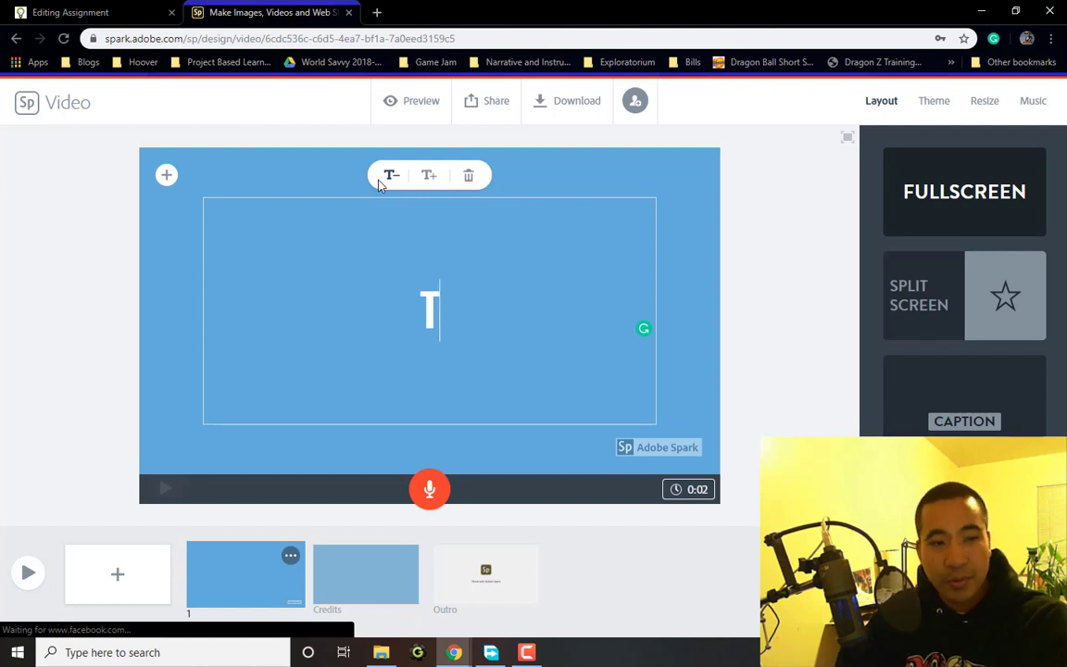
{"action": "type", "text": "his is"}
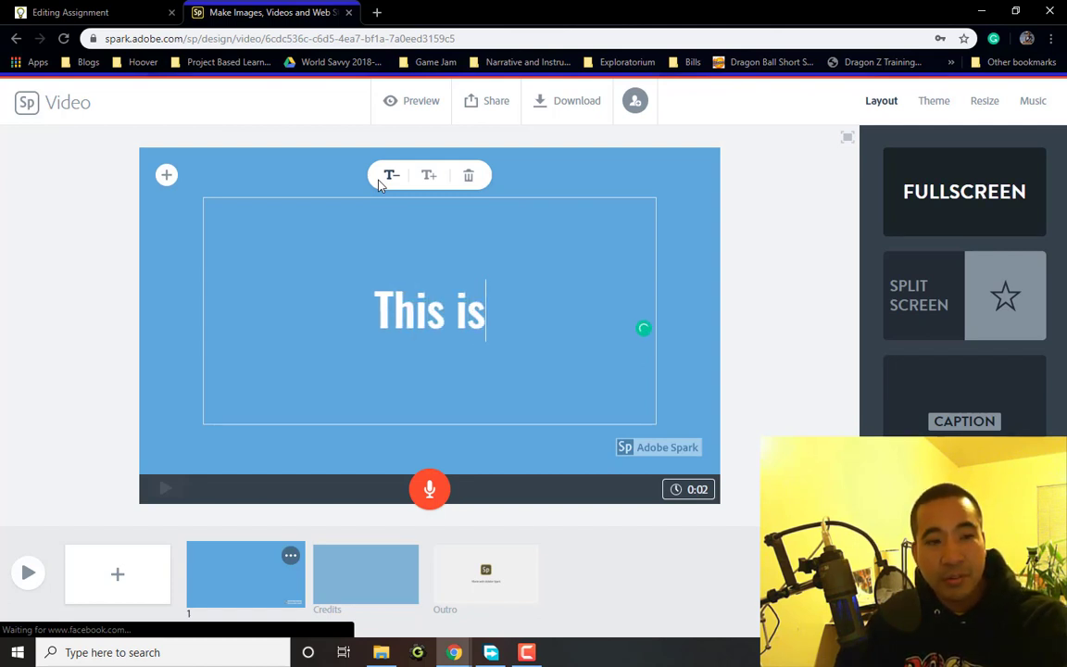
{"action": "type", "text": " my text"}
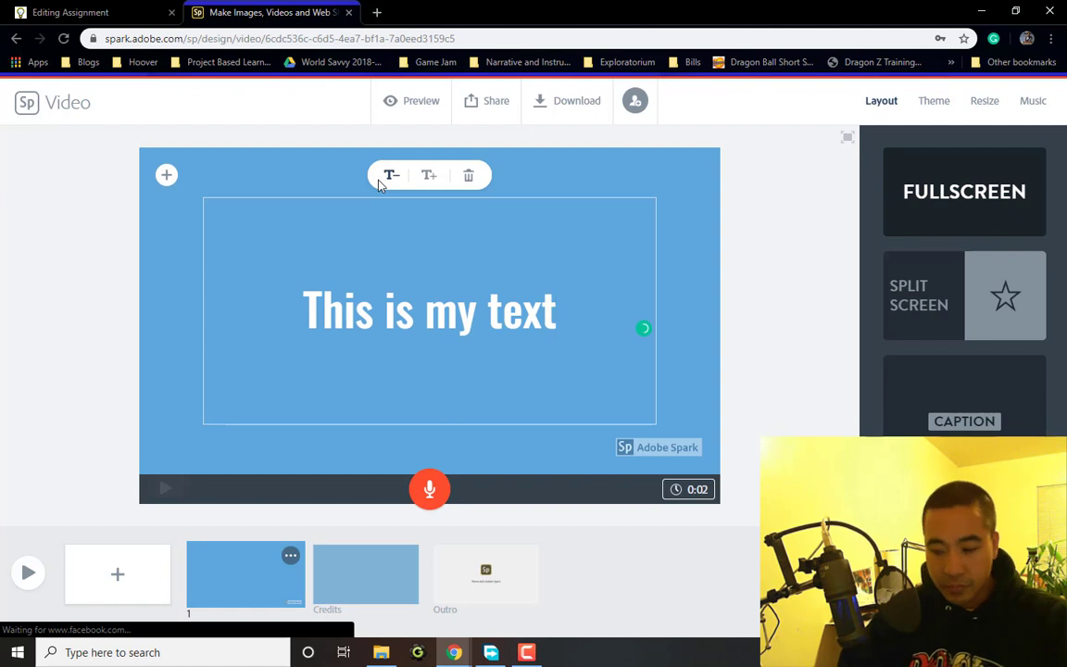
{"action": "type", "text": "."}
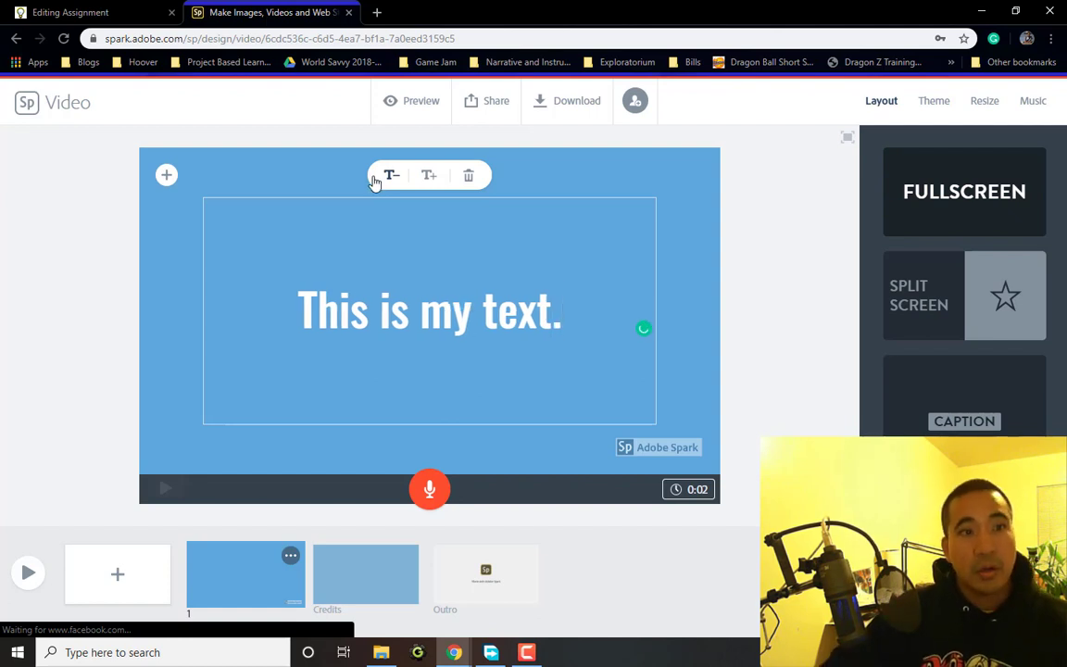
{"action": "left_click", "coordinate": [619, 175]}
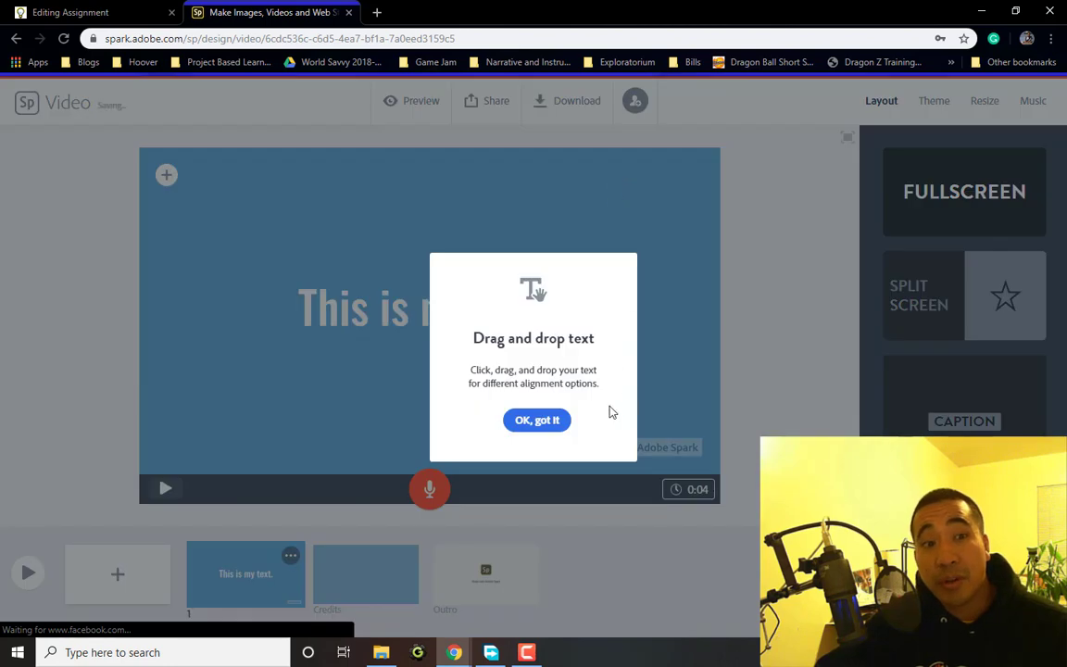
{"action": "left_click", "coordinate": [549, 421]}
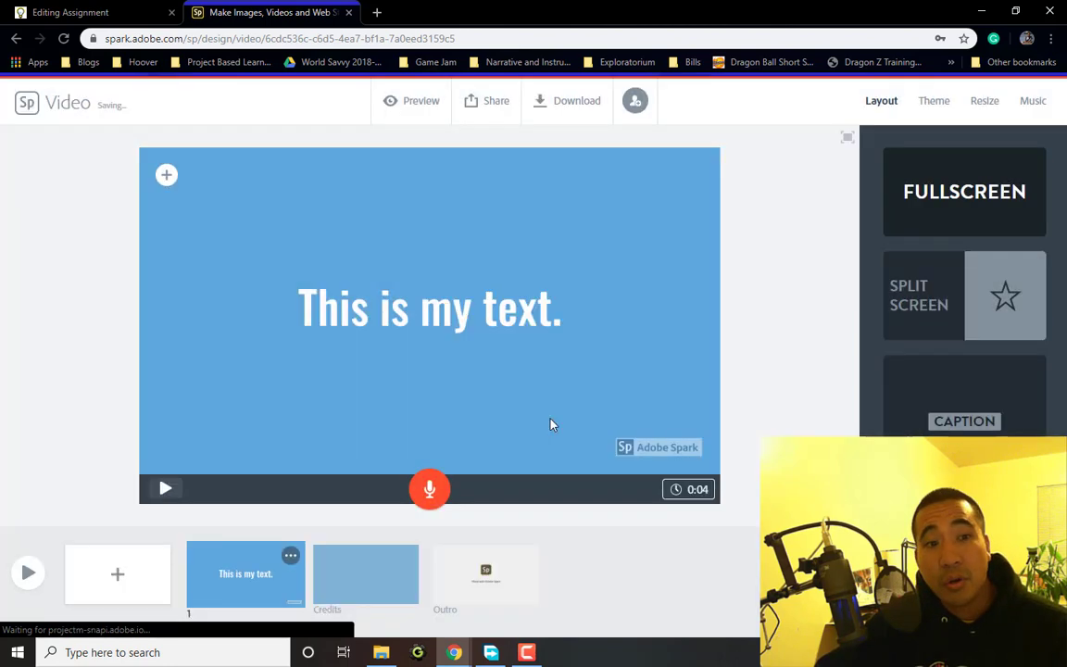
{"action": "left_click", "coordinate": [168, 175]}
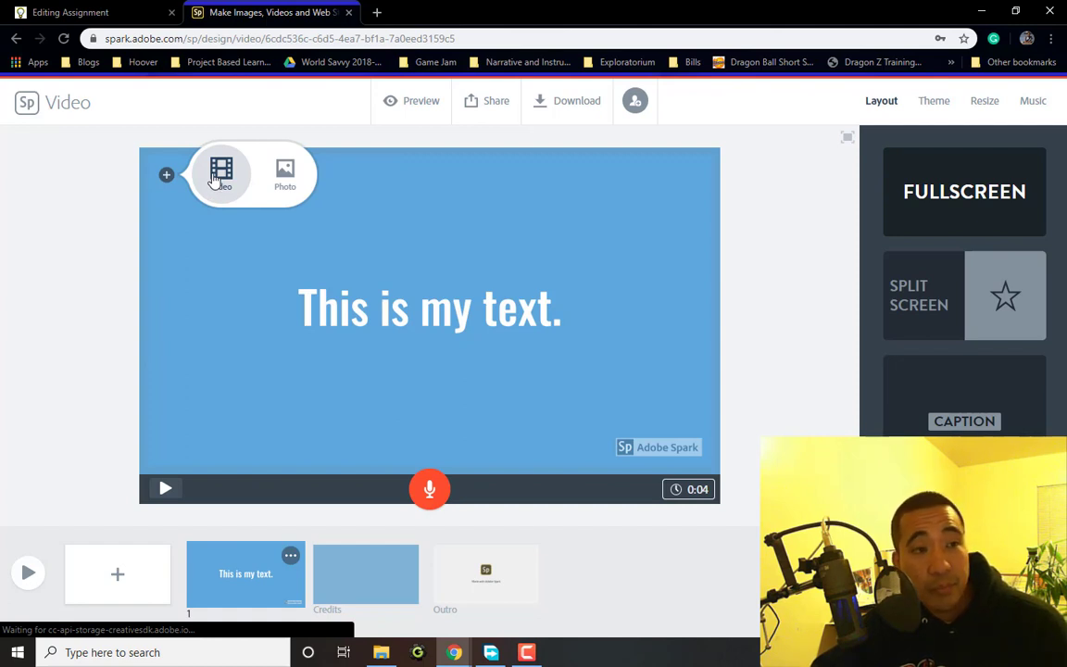
Search free photos for 'puppy', then 'dog', and set the lying spaniel as the background
{"action": "left_click", "coordinate": [286, 185]}
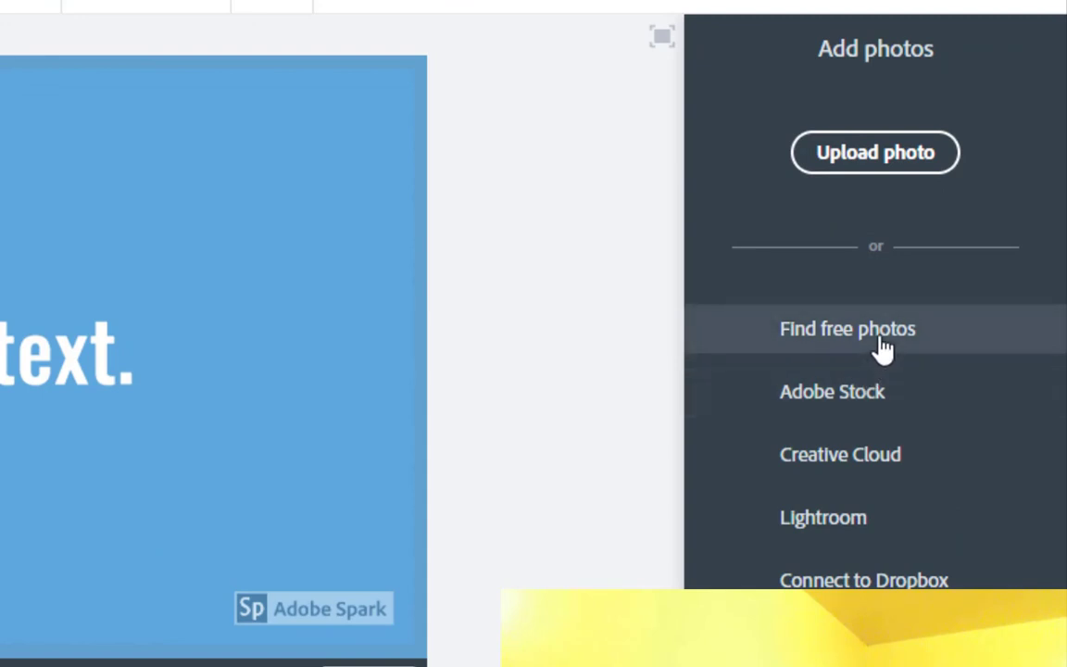
{"action": "left_click", "coordinate": [881, 347]}
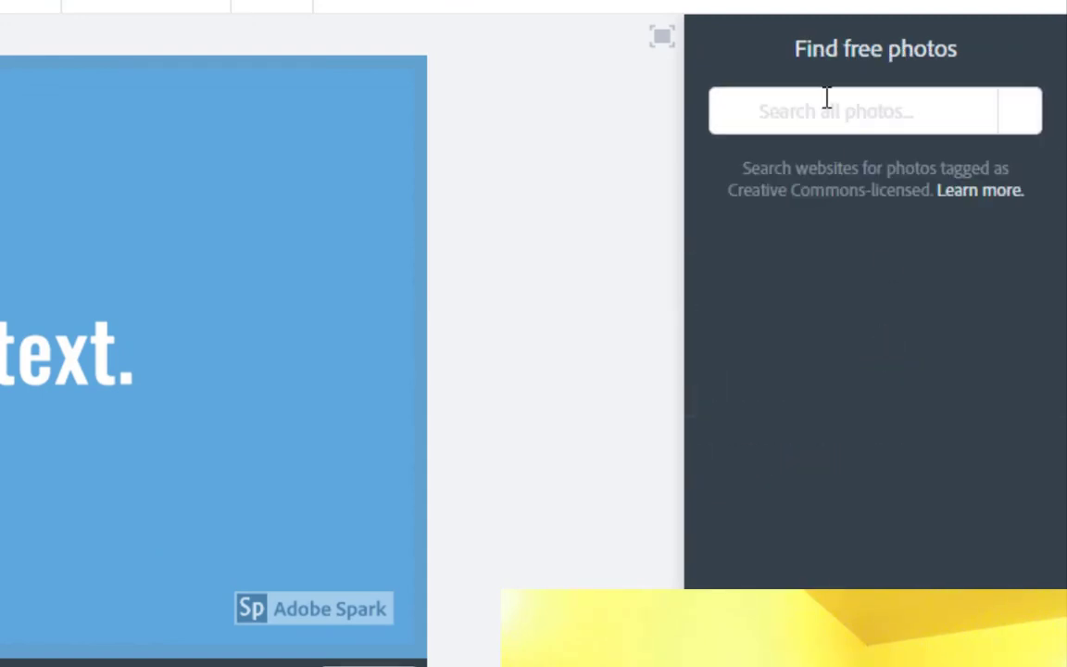
{"action": "type", "text": "puppy"}
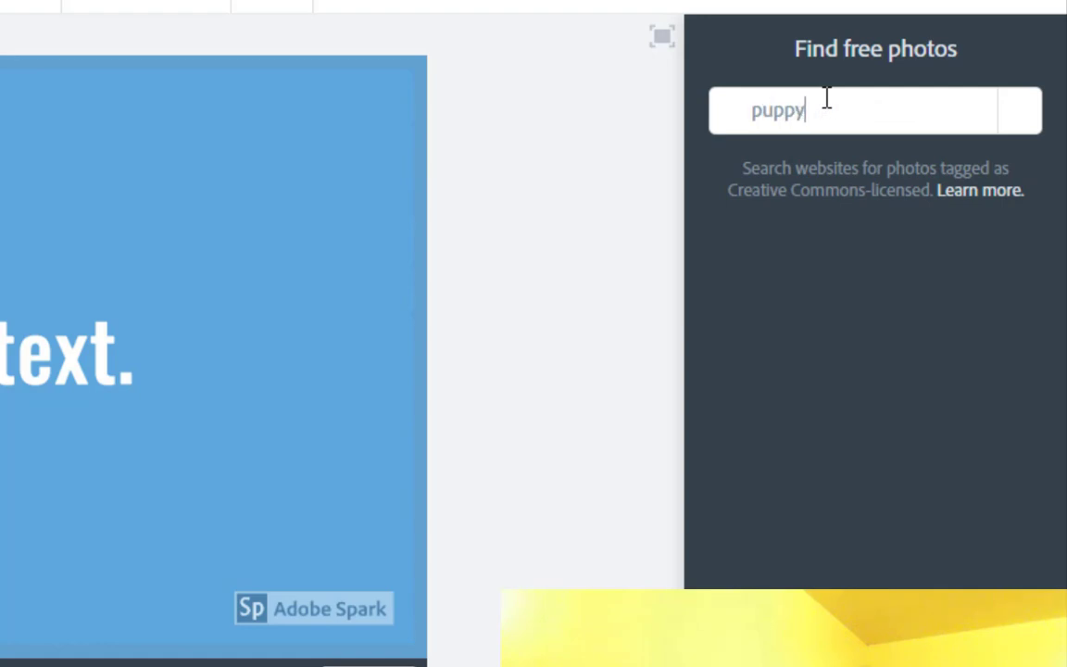
{"action": "key", "text": "Return"}
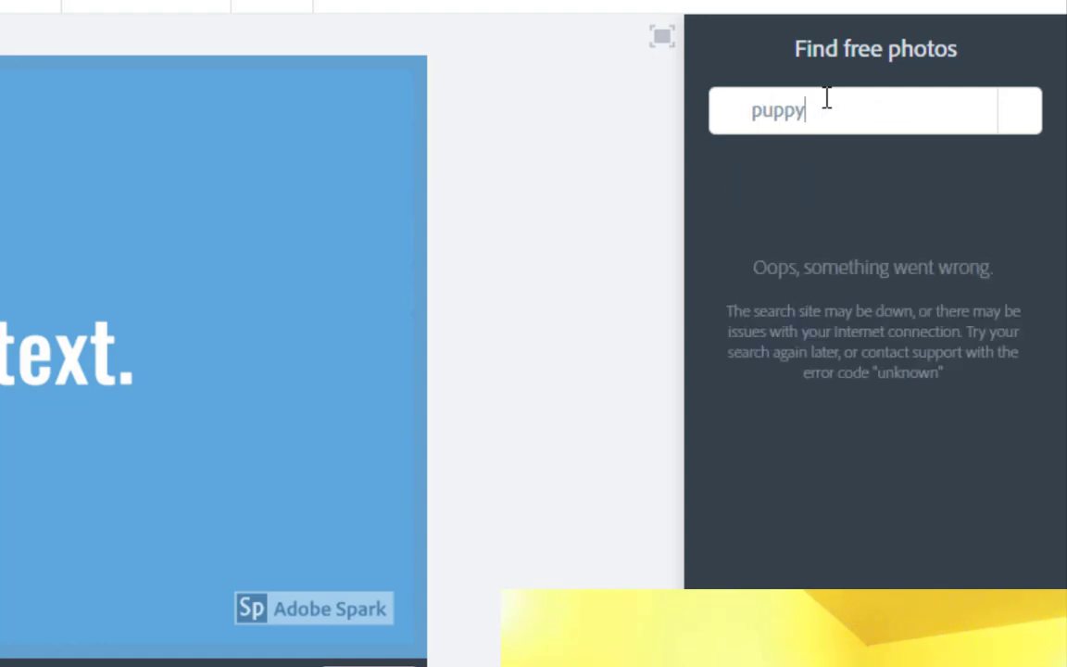
{"action": "left_click_drag", "start_coordinate": [827, 97], "coordinate": [505, 91]}
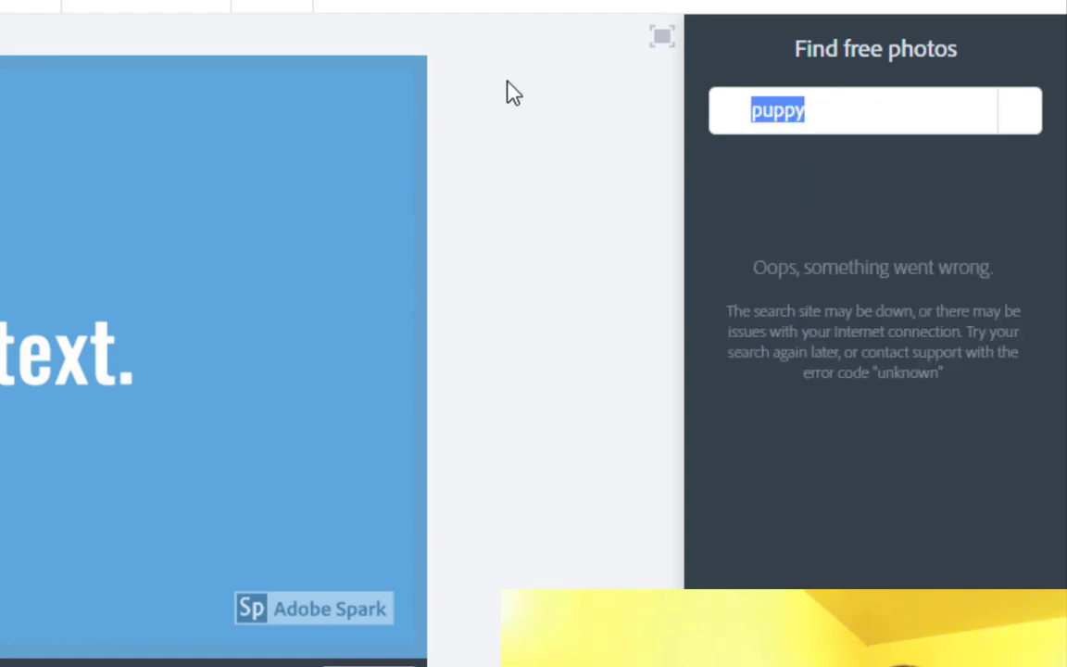
{"action": "type", "text": "dog"}
{"action": "key", "text": "Return"}
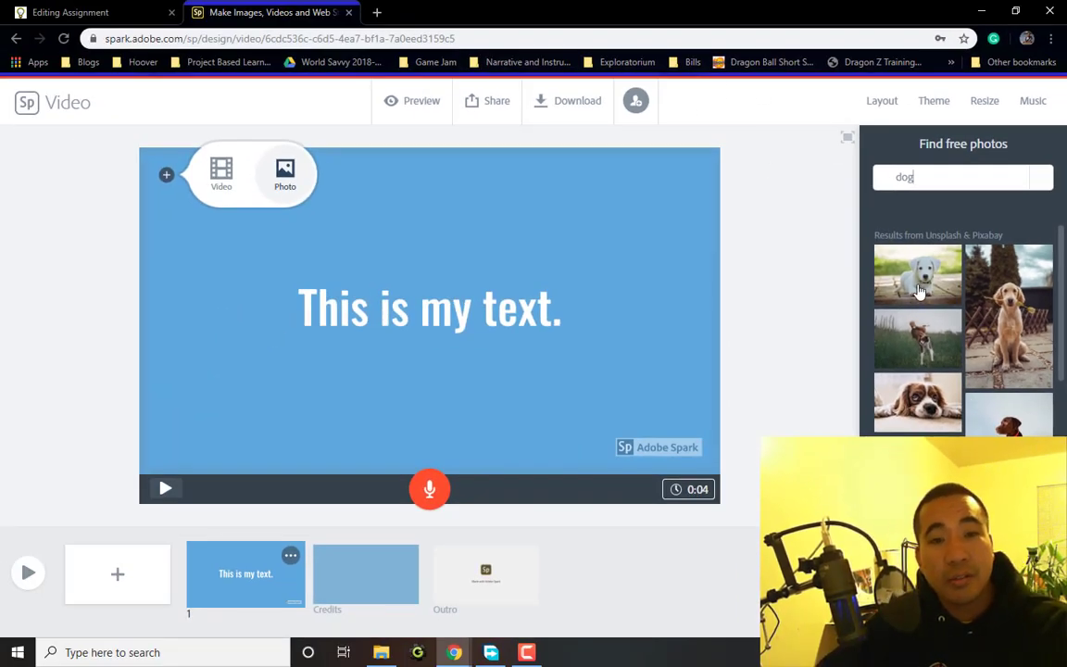
{"action": "left_click", "coordinate": [924, 398]}
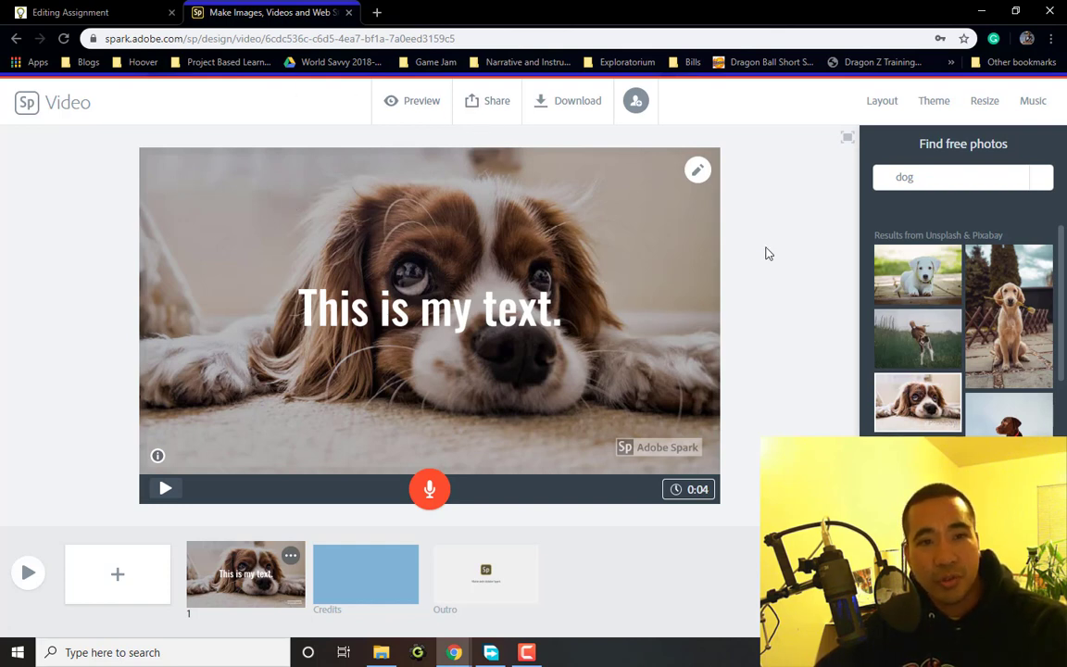
{"action": "left_click", "coordinate": [797, 209]}
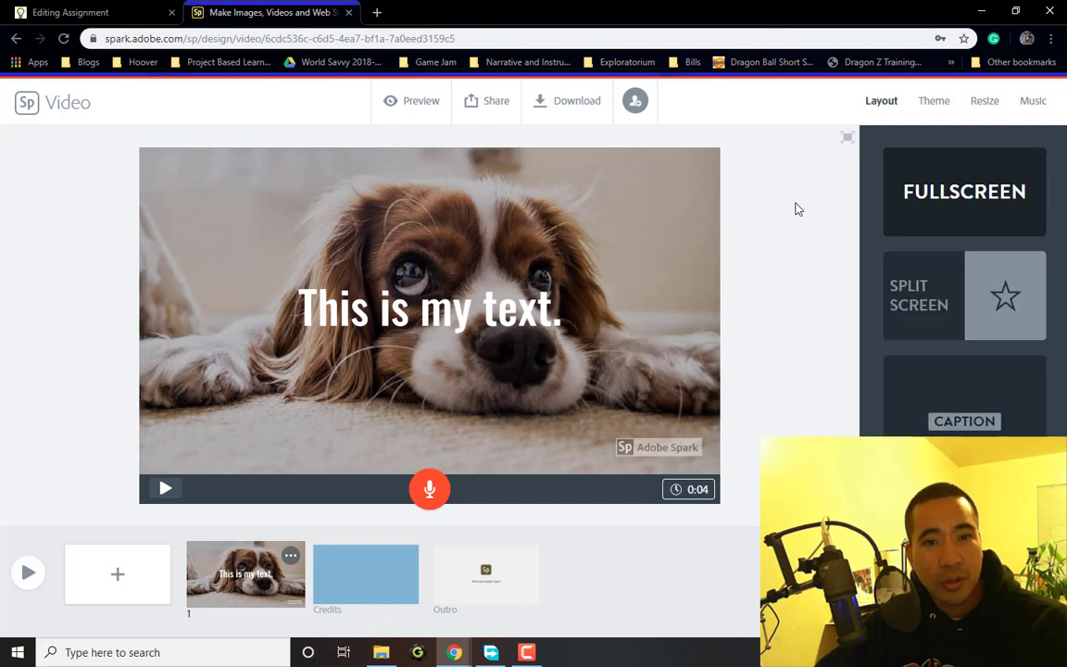
Replace the slide photo with IMG_1970 uploaded from Pictures > 2019-03
{"action": "left_click", "coordinate": [182, 195]}
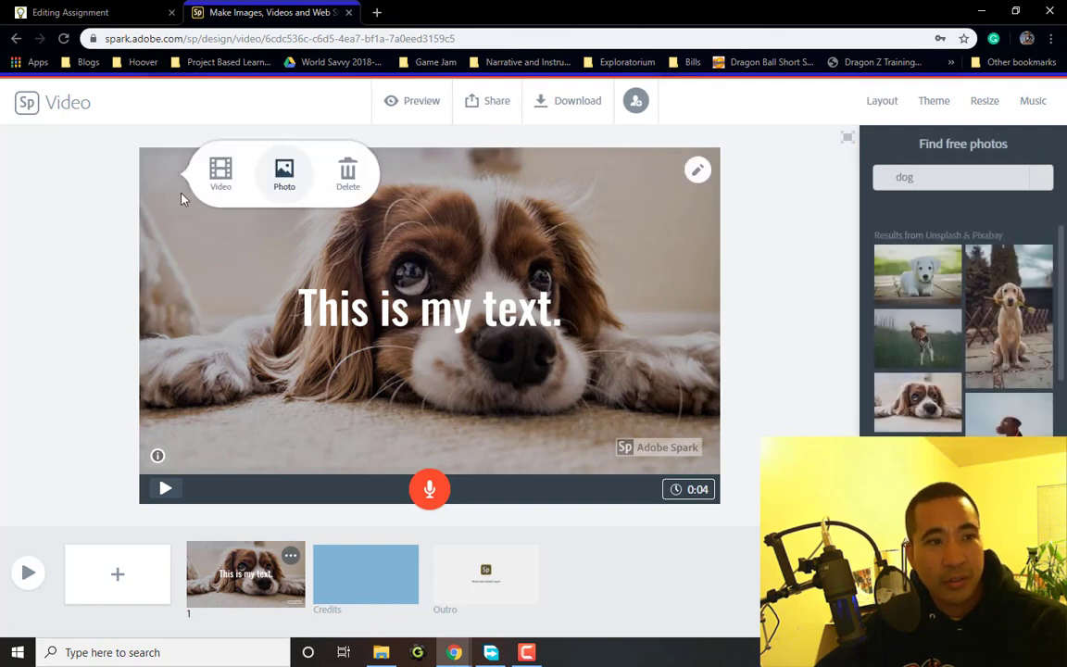
{"action": "left_click", "coordinate": [286, 180]}
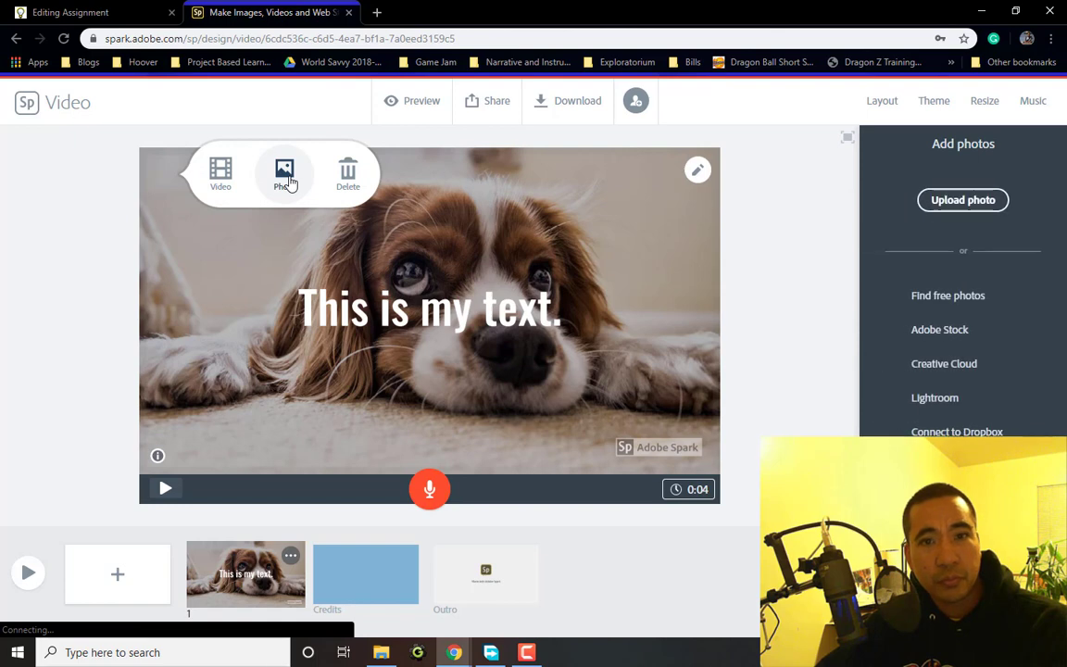
{"action": "left_click", "coordinate": [986, 210]}
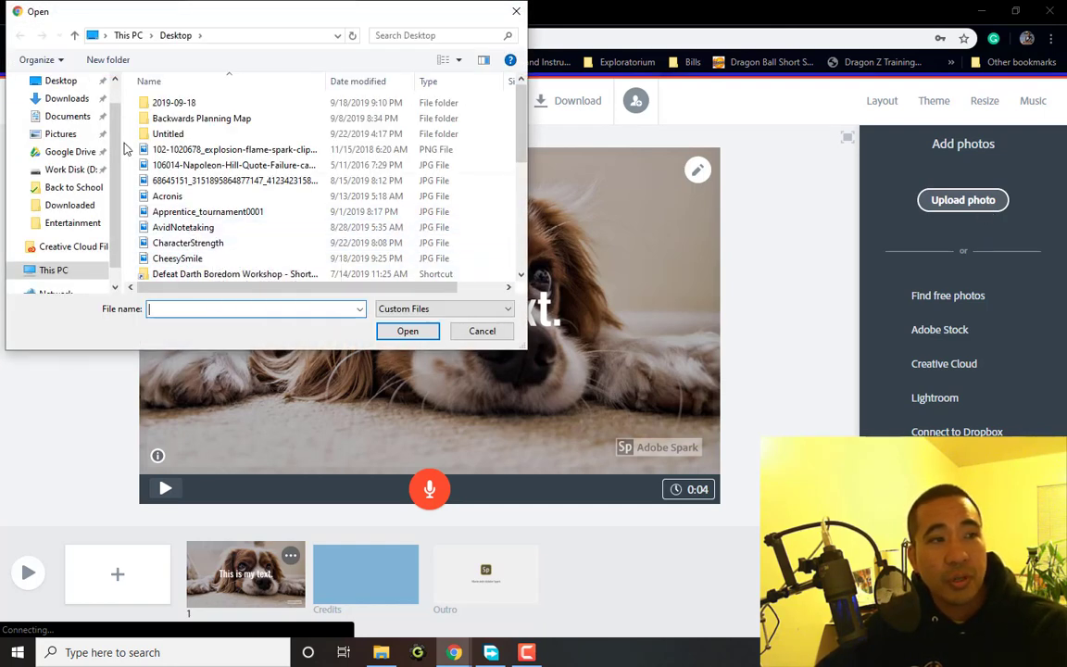
{"action": "left_click", "coordinate": [72, 137]}
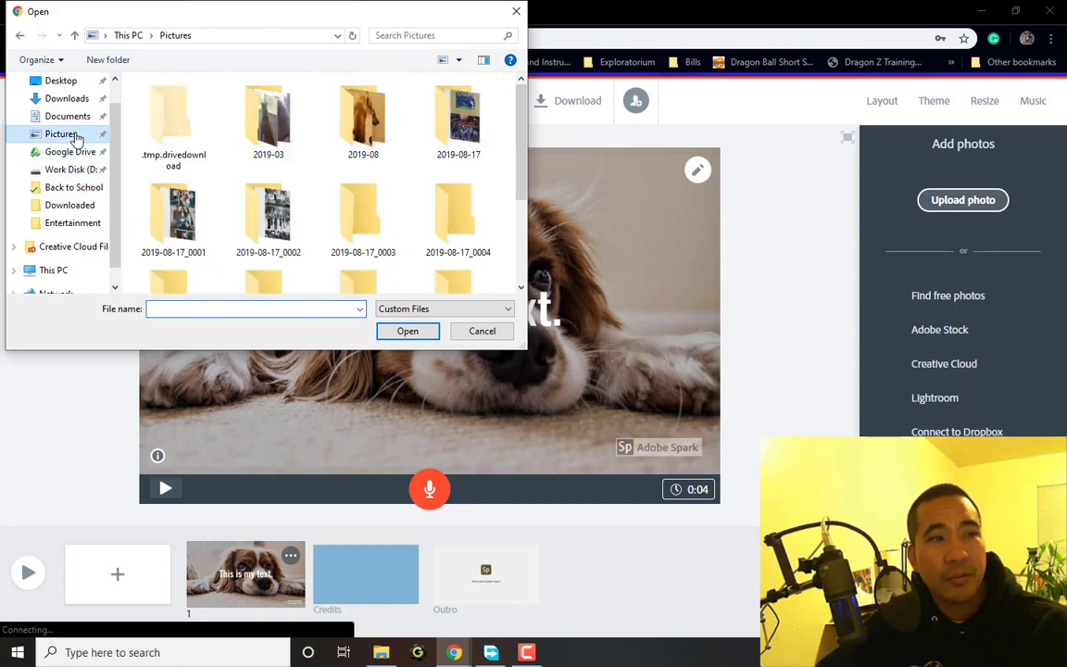
{"action": "double_click", "coordinate": [268, 116]}
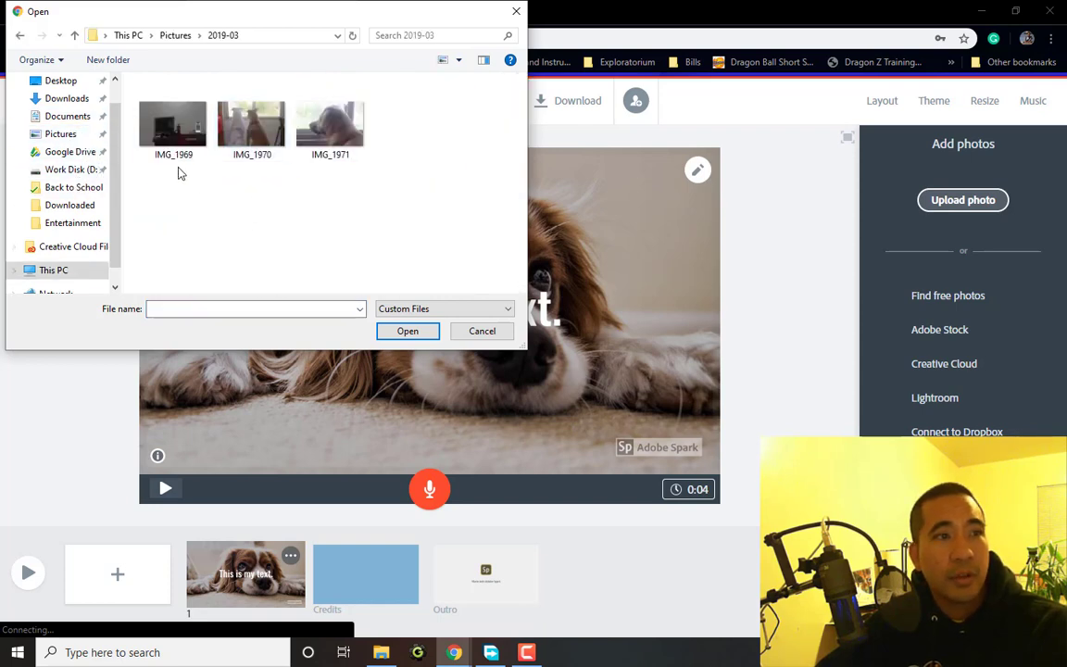
{"action": "double_click", "coordinate": [274, 138]}
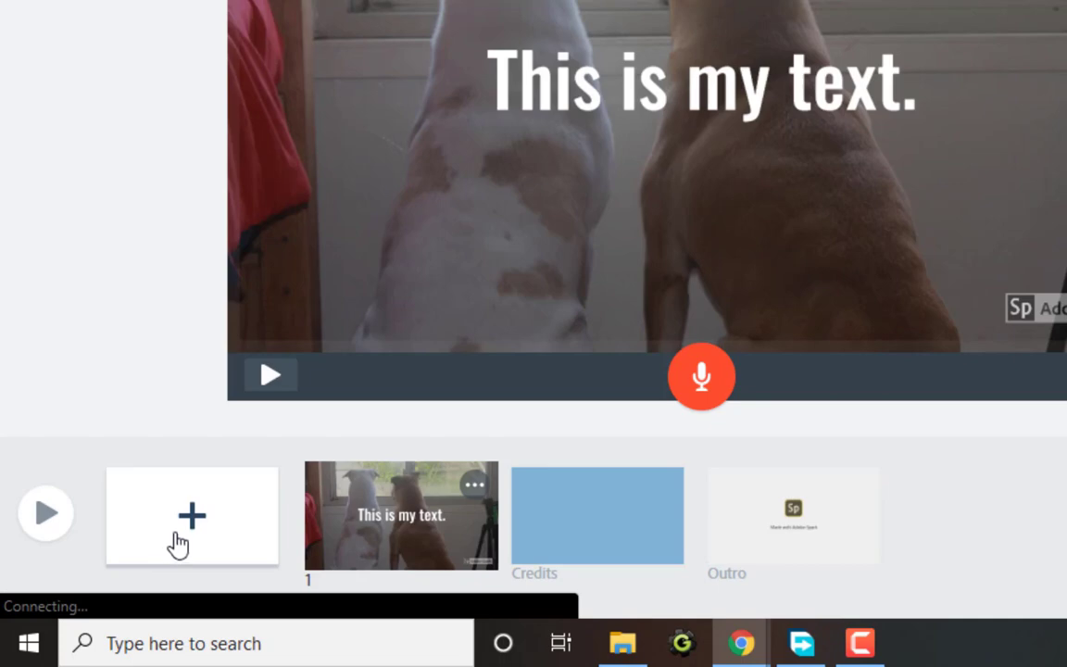
Add a blank second slide and hide the Credits slide, leaving the Outro unchanged
{"action": "left_click", "coordinate": [178, 545]}
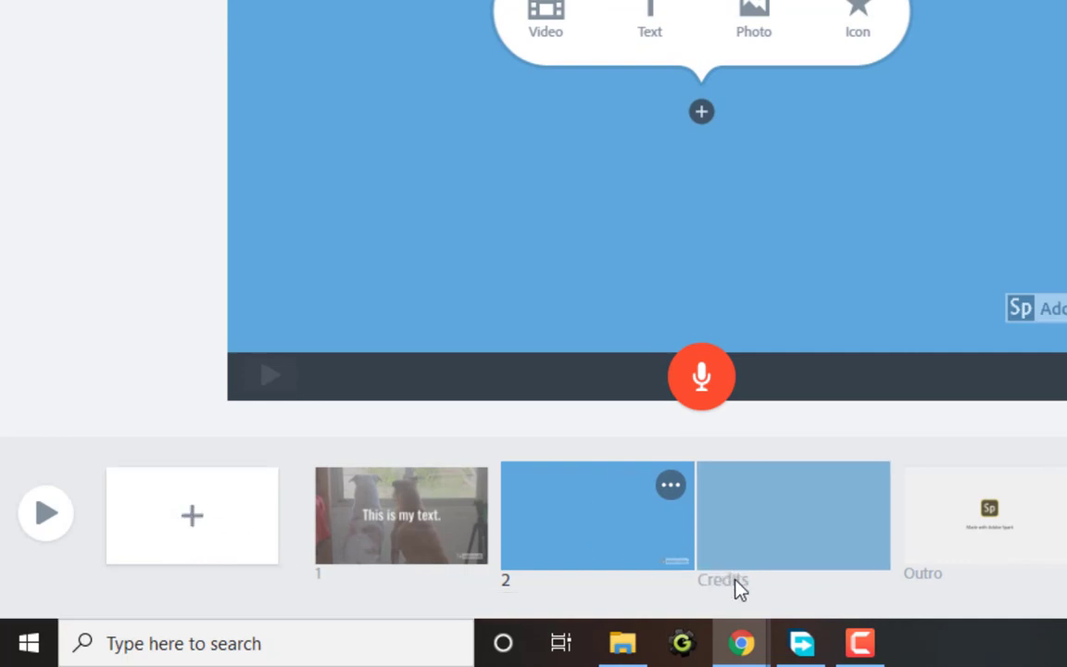
{"action": "left_click", "coordinate": [767, 527]}
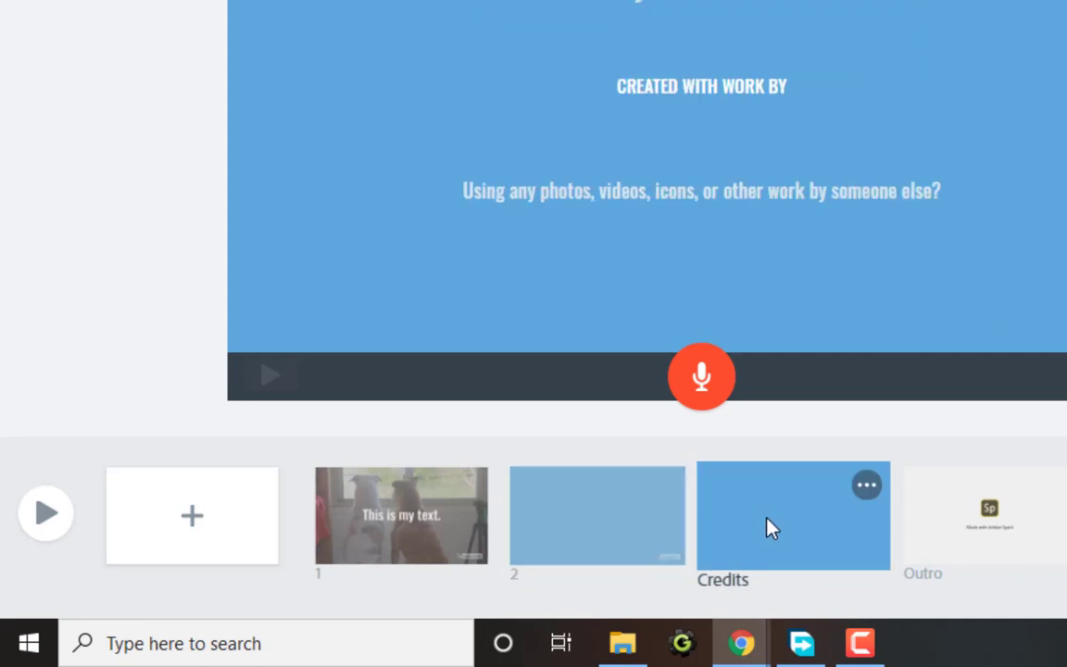
{"action": "left_click", "coordinate": [867, 486]}
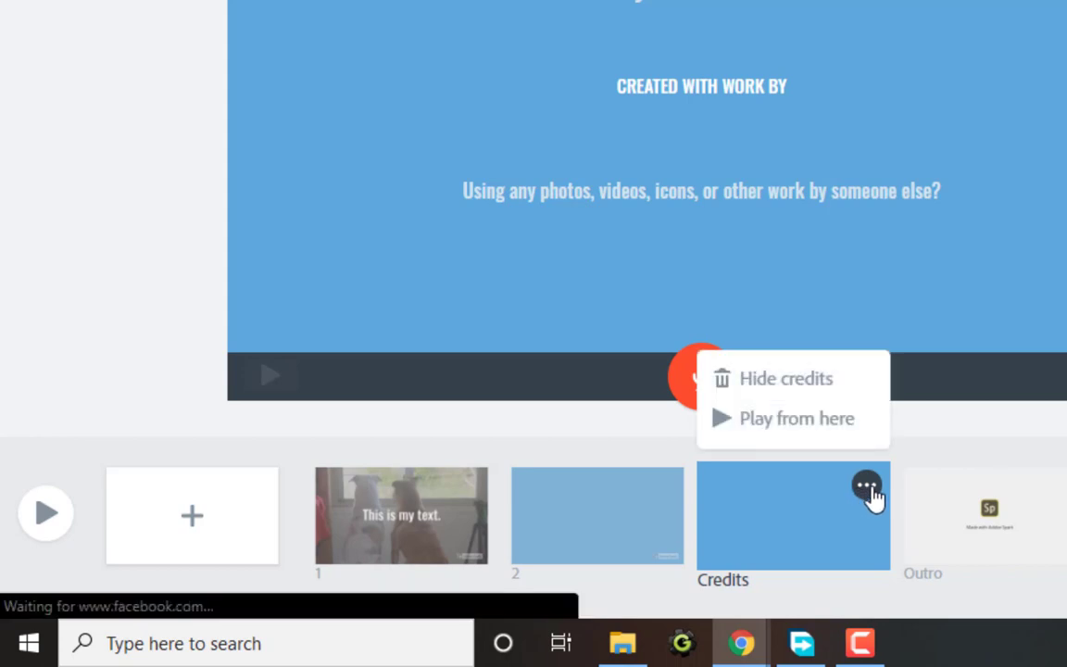
{"action": "left_click", "coordinate": [822, 390]}
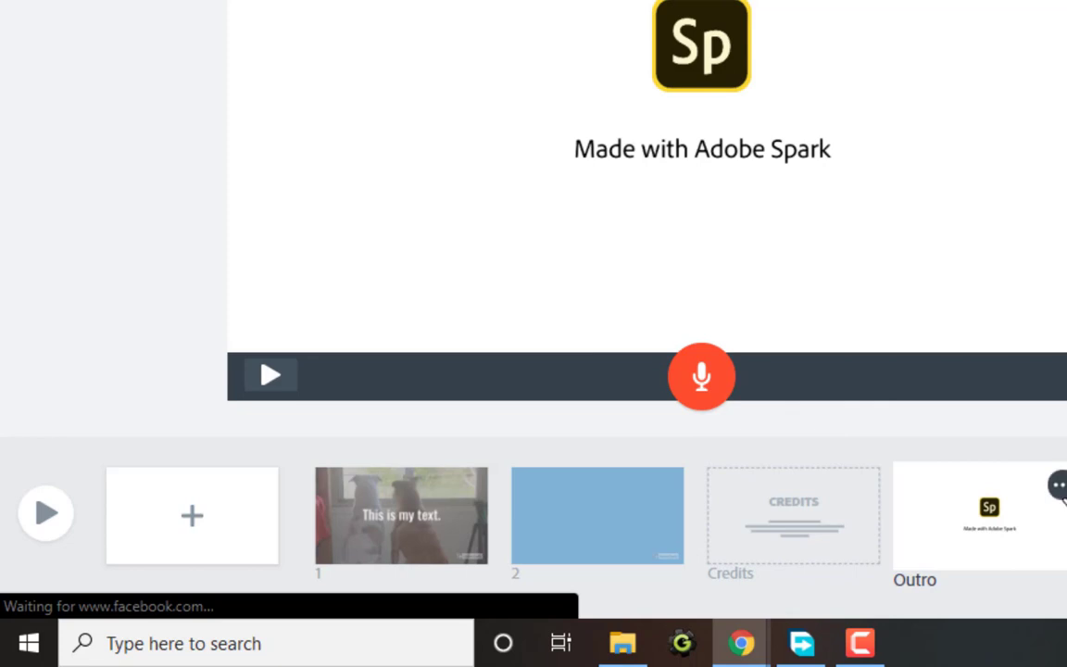
{"action": "left_click", "coordinate": [1060, 487]}
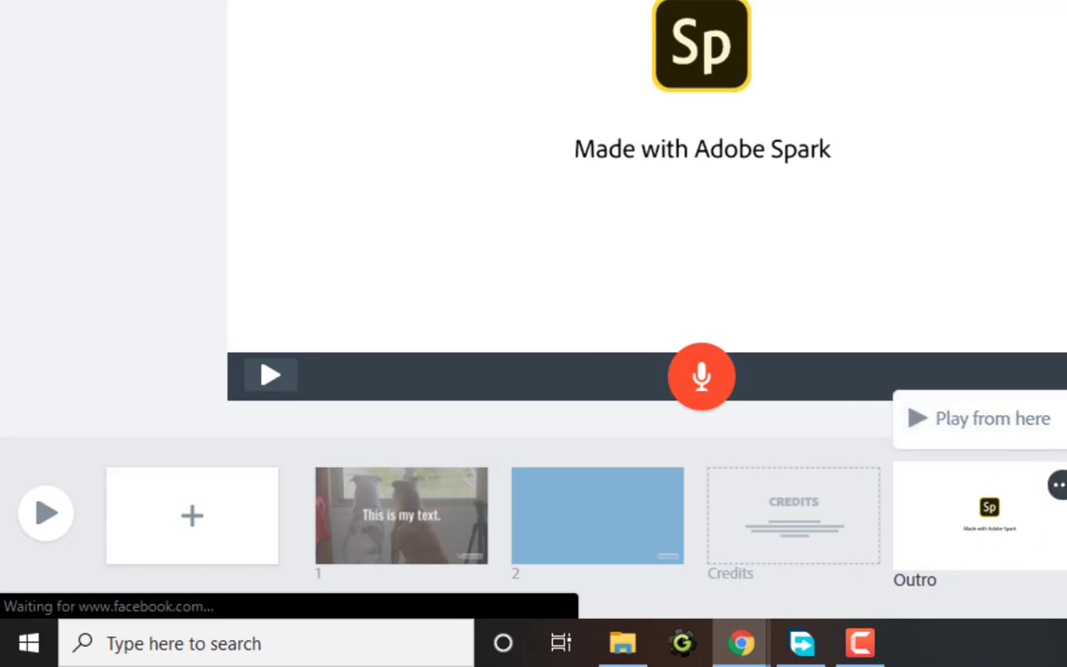
{"action": "key", "text": "Escape"}
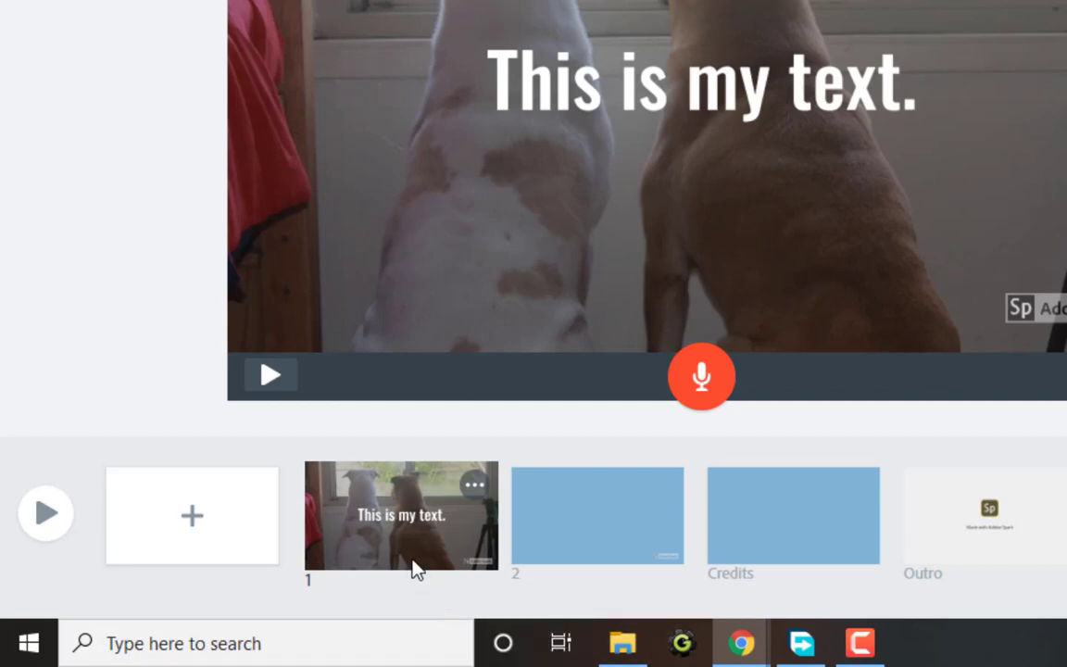
Move the dog photo slide after the blue slide and select it for editing
{"action": "left_click_drag", "start_coordinate": [408, 547], "coordinate": [616, 553]}
{"action": "left_click", "coordinate": [376, 536]}
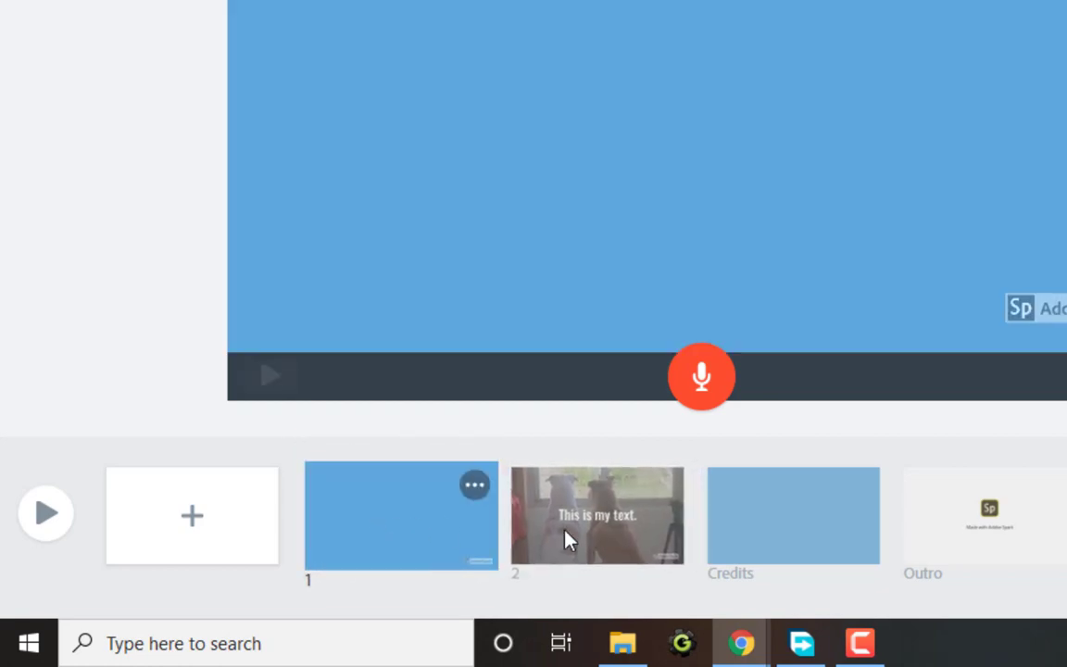
{"action": "left_click", "coordinate": [568, 535]}
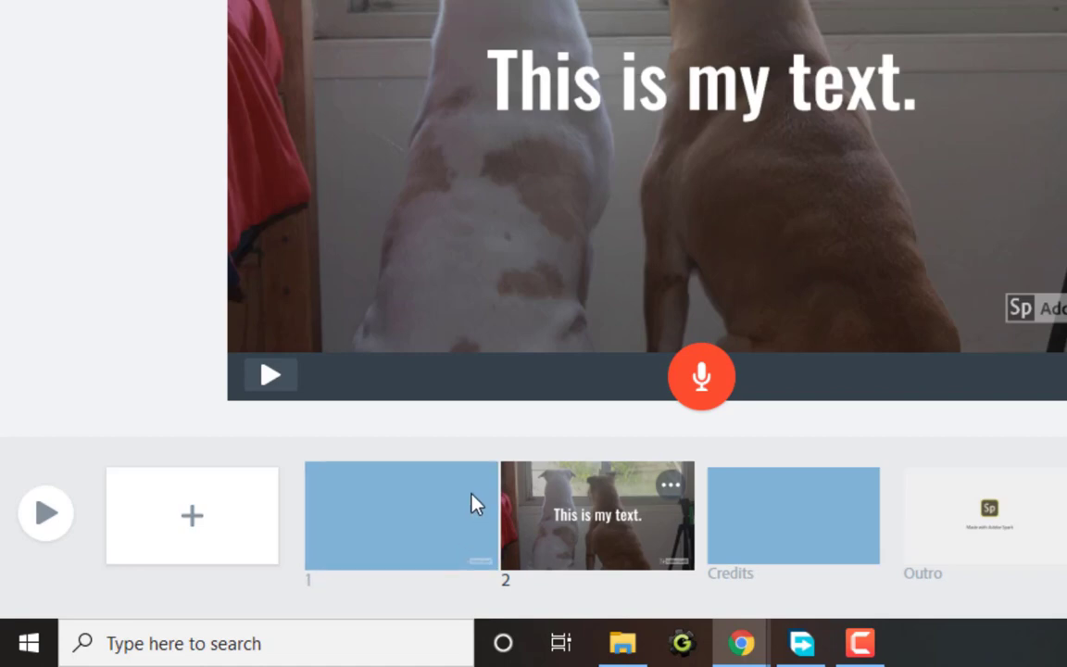
{"action": "left_click", "coordinate": [673, 496]}
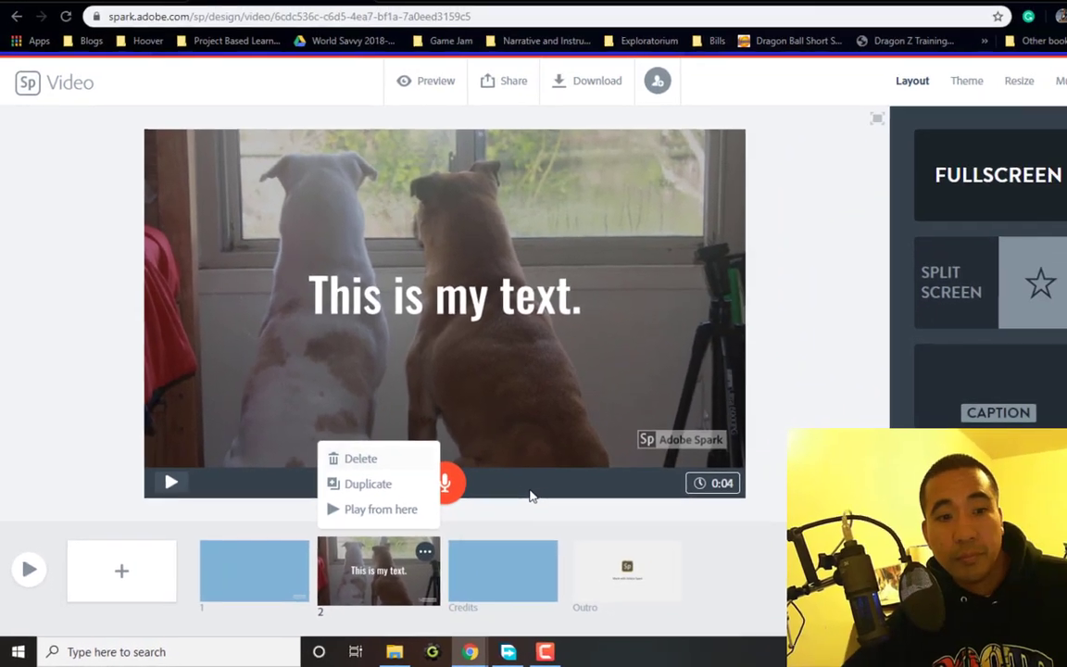
{"action": "left_click", "coordinate": [891, 416]}
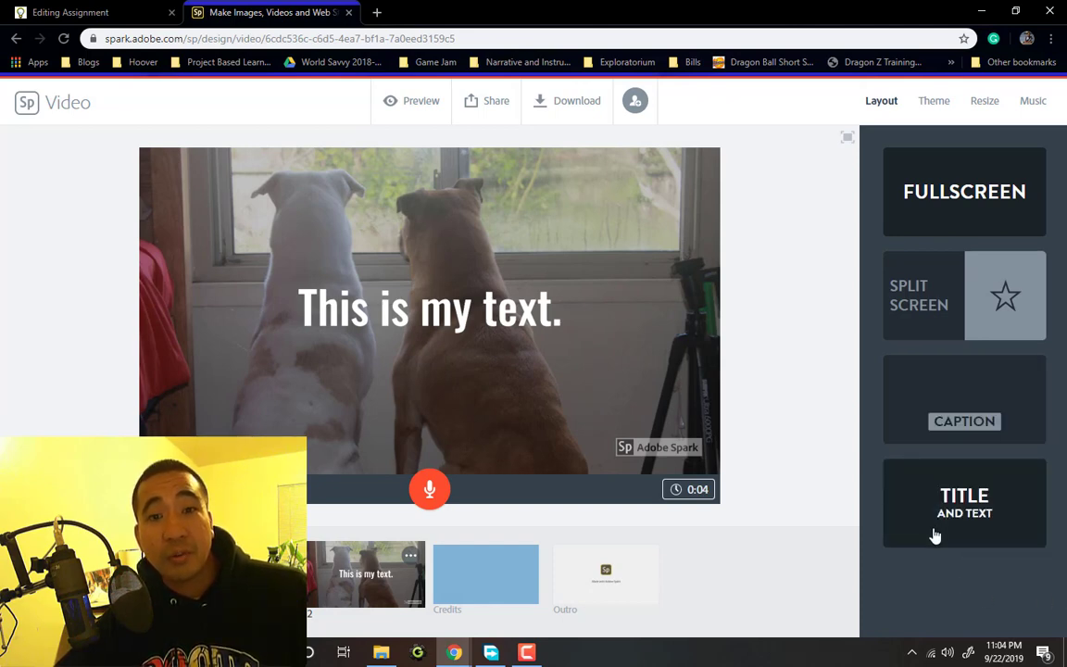
Make the dog slide Split Screen, swap sides, clear its text, and add a left-half photo
{"action": "left_click", "coordinate": [923, 296]}
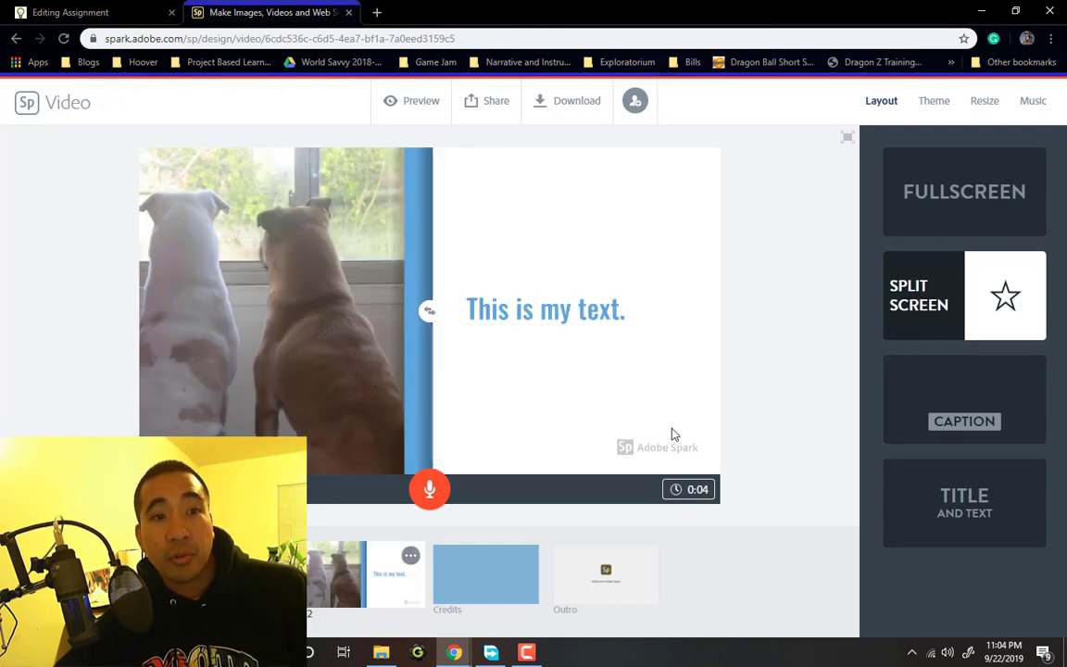
{"action": "left_click", "coordinate": [430, 314]}
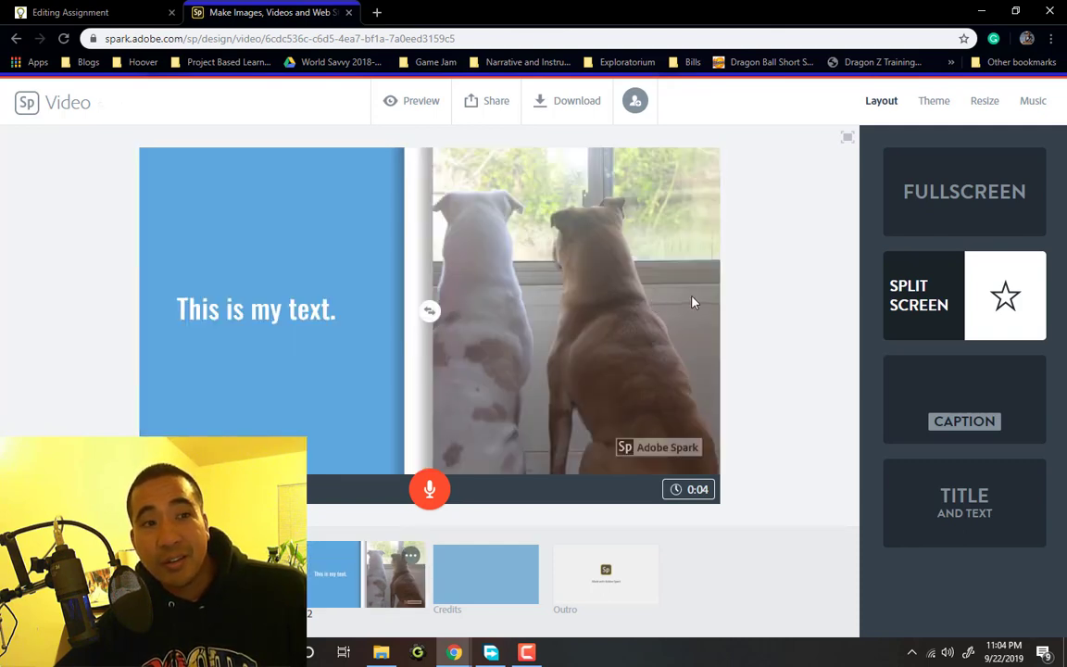
{"action": "left_click", "coordinate": [292, 308]}
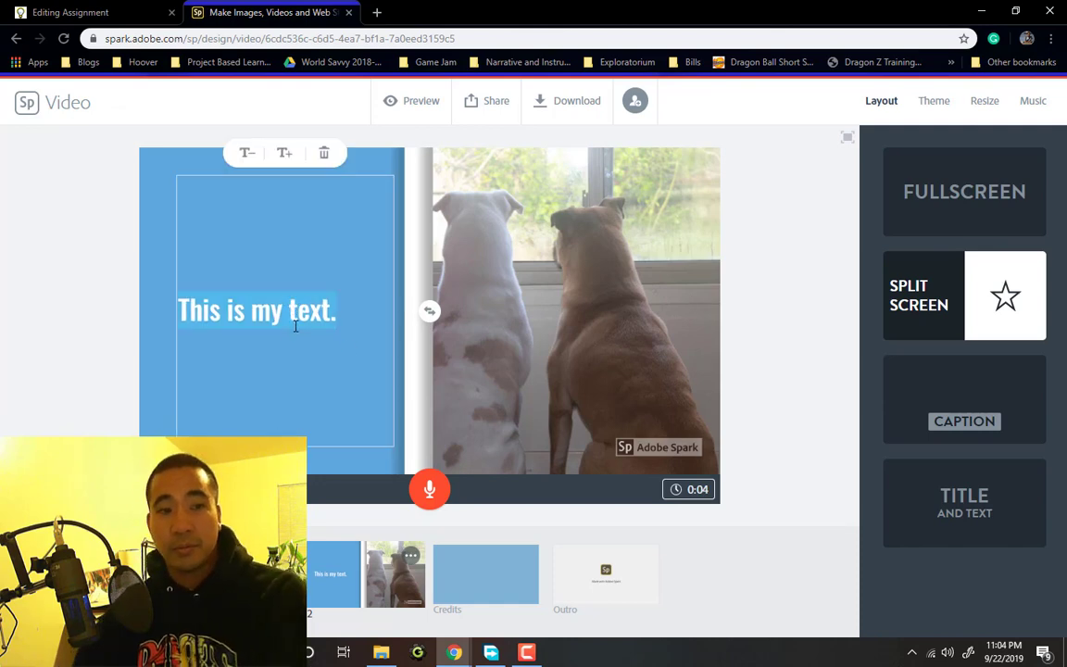
{"action": "key", "text": "BackSpace"}
{"action": "type", "text": "ljlsjdLASJL"}
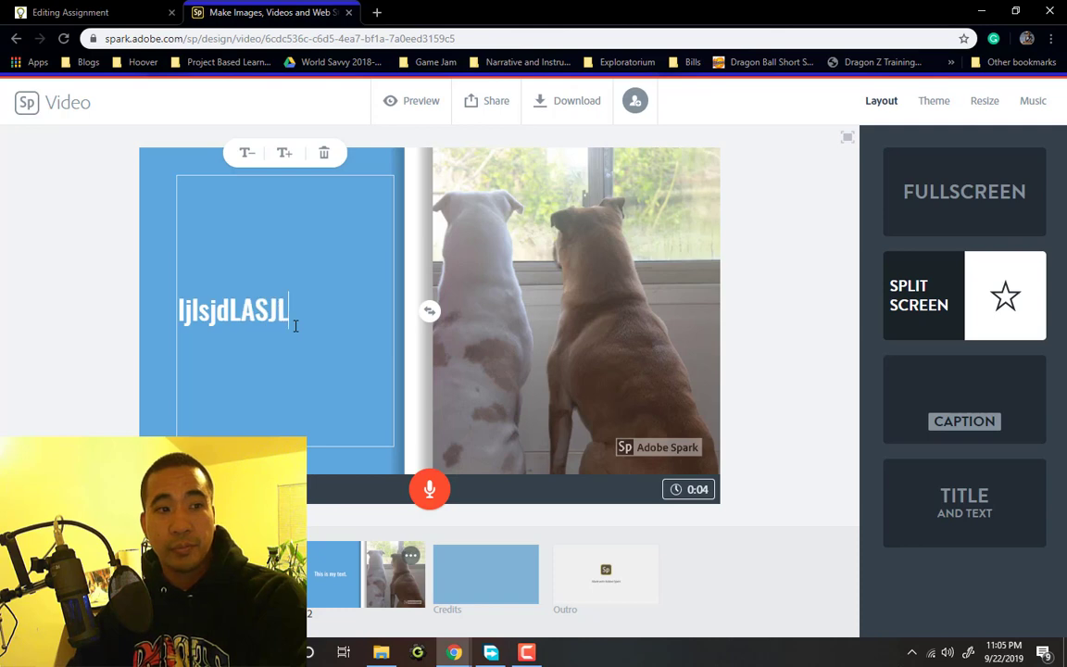
{"action": "key", "text": "BackSpace"}
{"action": "key", "text": "BackSpace"}
{"action": "key", "text": "BackSpace"}
{"action": "key", "text": "BackSpace"}
{"action": "key", "text": "BackSpace"}
{"action": "key", "text": "BackSpace"}
{"action": "key", "text": "BackSpace"}
{"action": "key", "text": "BackSpace"}
{"action": "key", "text": "BackSpace"}
{"action": "key", "text": "BackSpace"}
{"action": "key", "text": "BackSpace"}
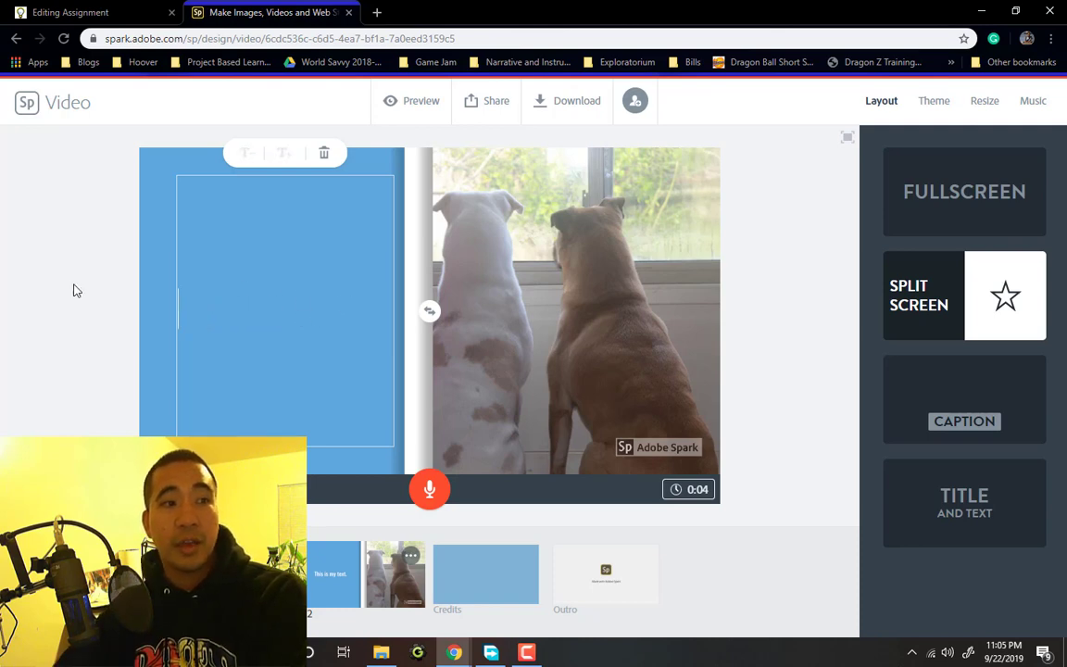
{"action": "left_click", "coordinate": [153, 295]}
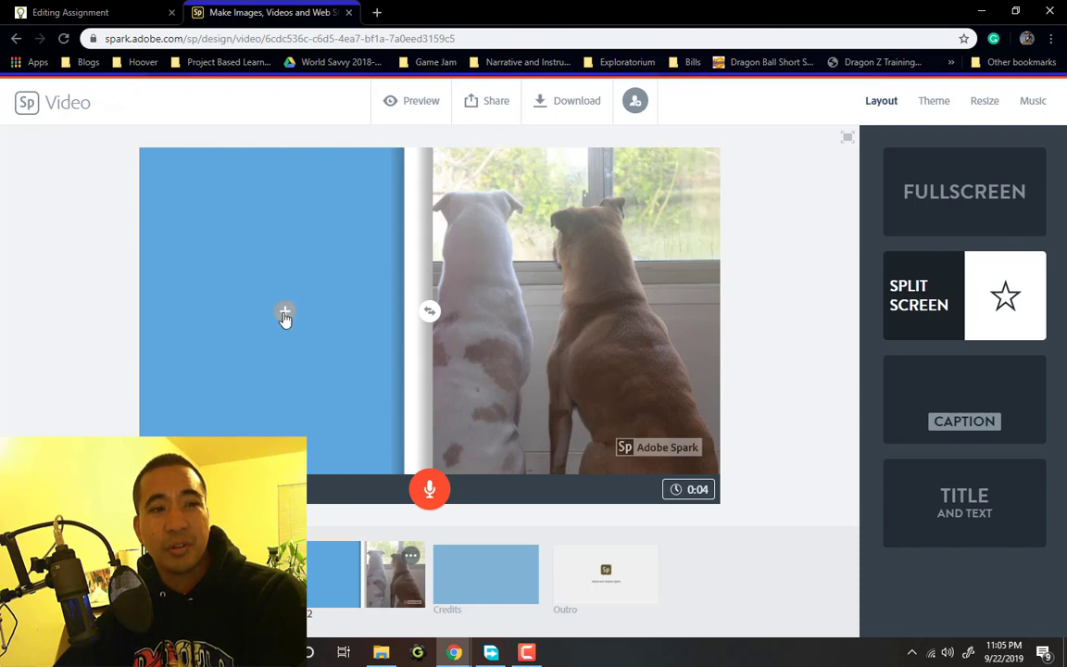
{"action": "left_click", "coordinate": [286, 316]}
{"action": "left_click", "coordinate": [319, 266]}
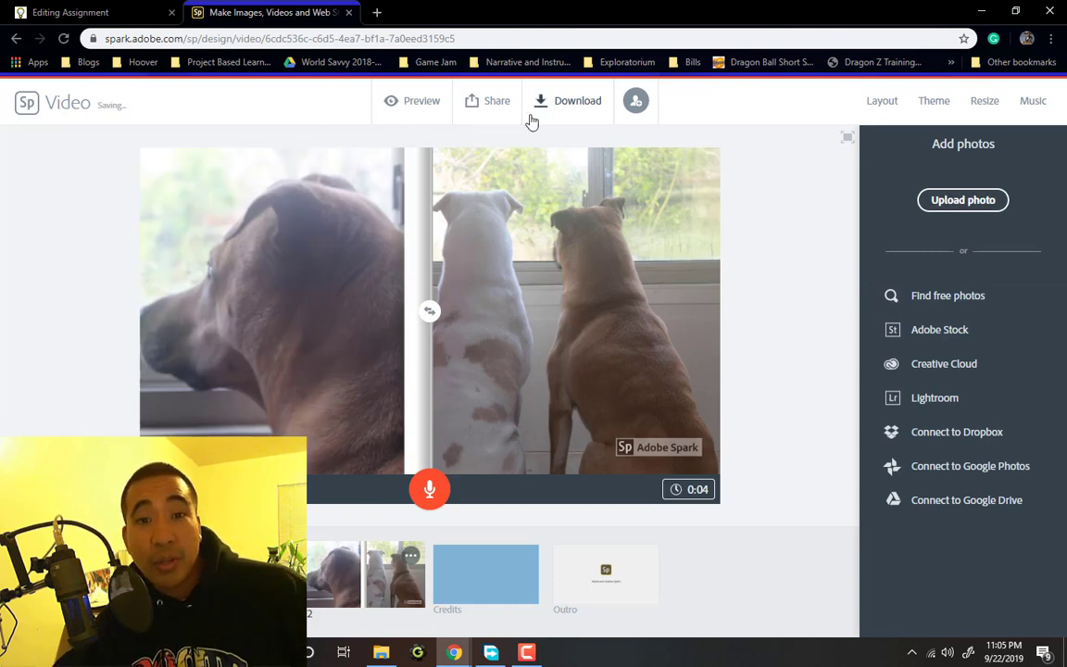
Try the Tidal theme recoloured orange, then switch to the Noir theme
{"action": "left_click", "coordinate": [934, 107]}
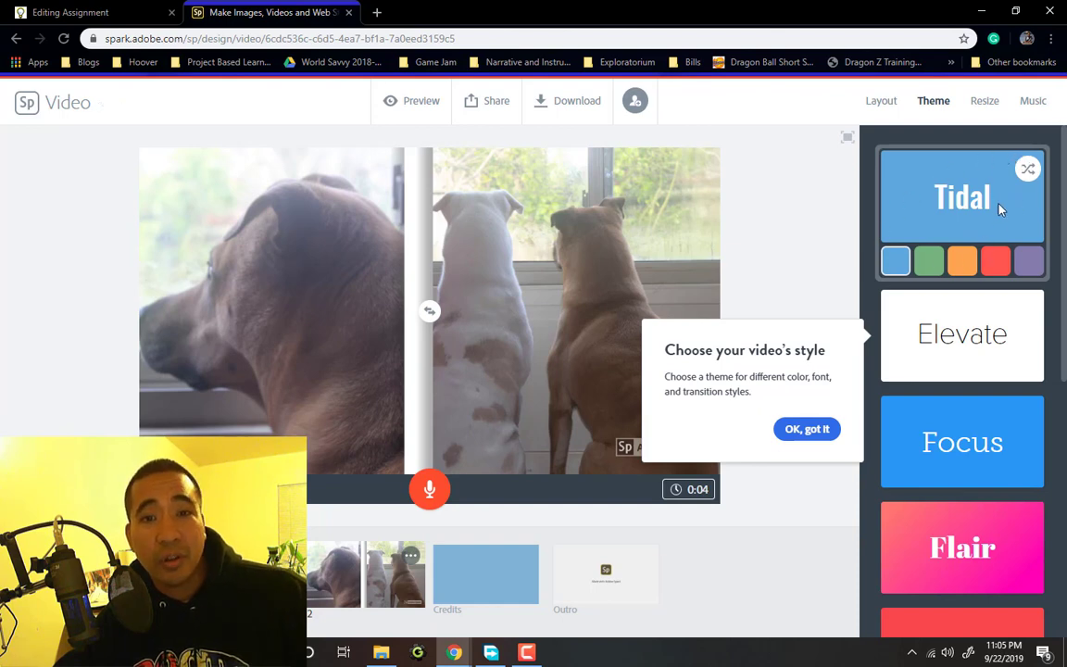
{"action": "left_click", "coordinate": [937, 264]}
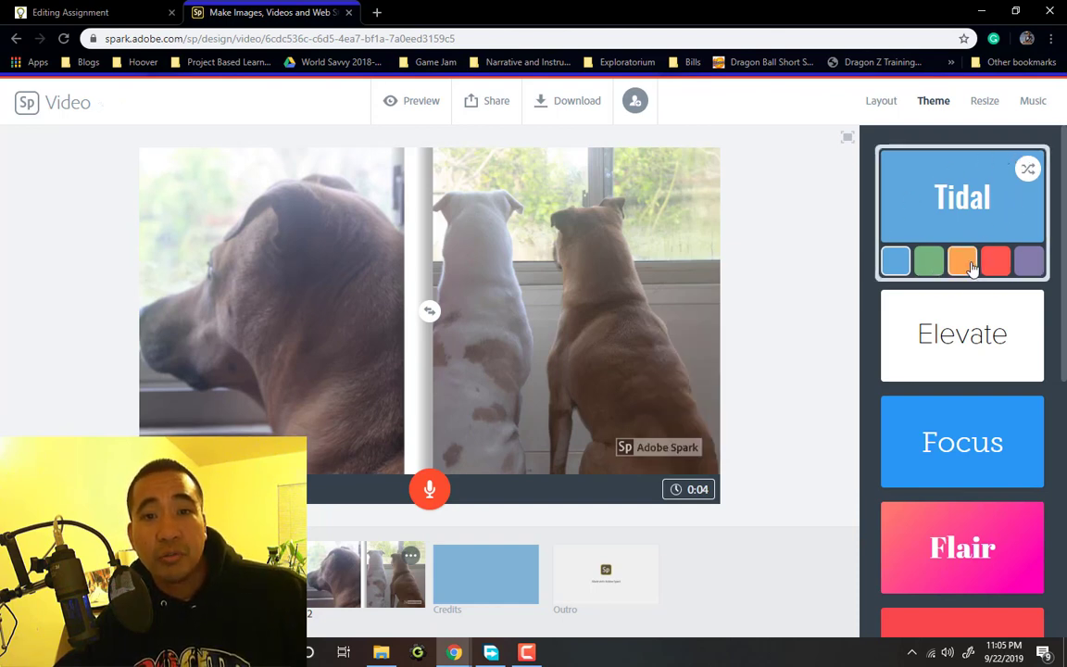
{"action": "left_click", "coordinate": [971, 267]}
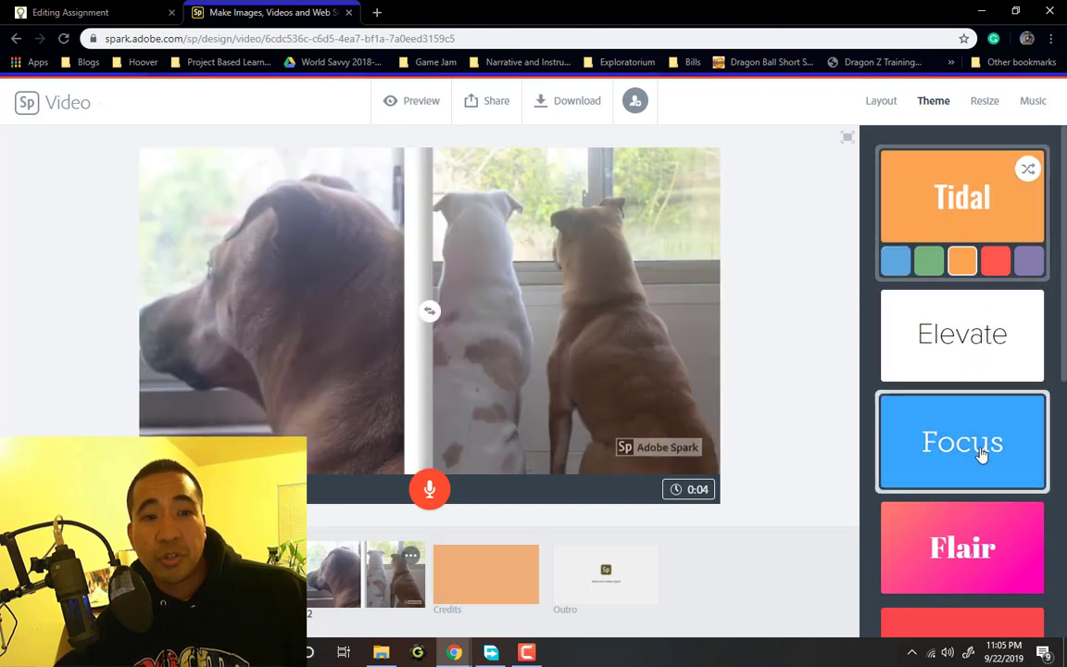
{"action": "scroll", "coordinate": [1019, 370], "scroll_direction": "down", "scroll_amount": 5}
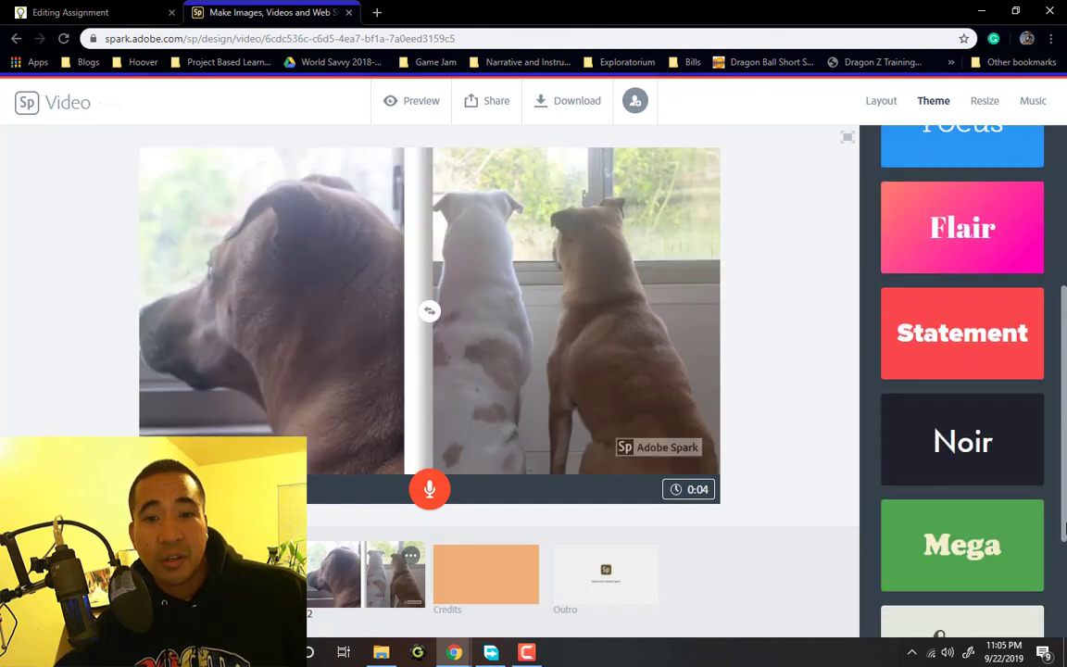
{"action": "left_click", "coordinate": [977, 396]}
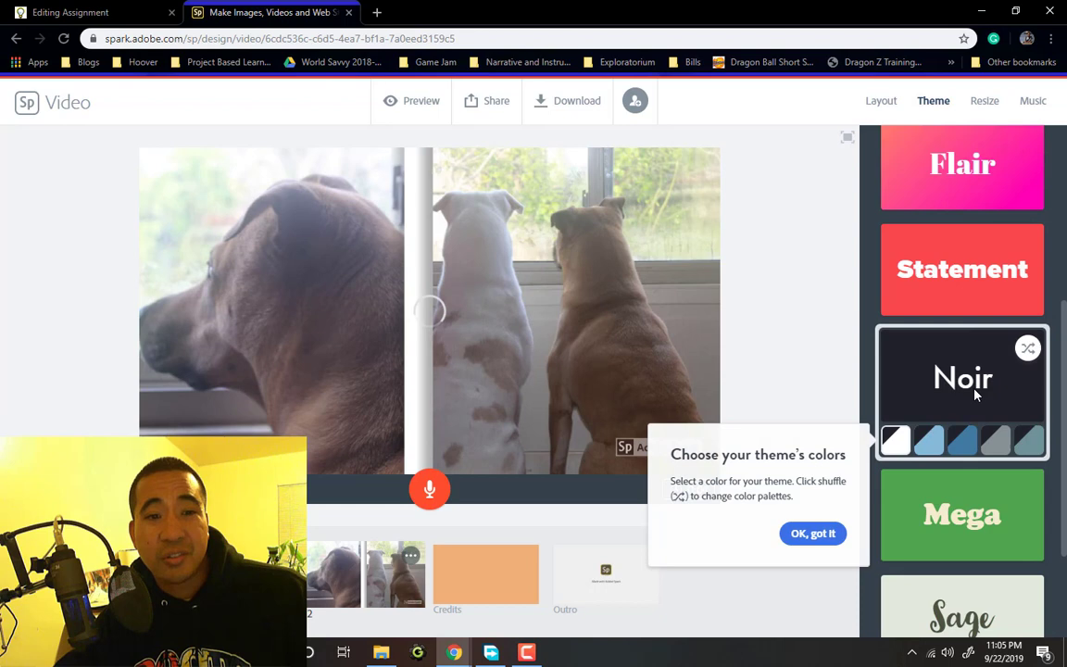
{"action": "left_click", "coordinate": [830, 541]}
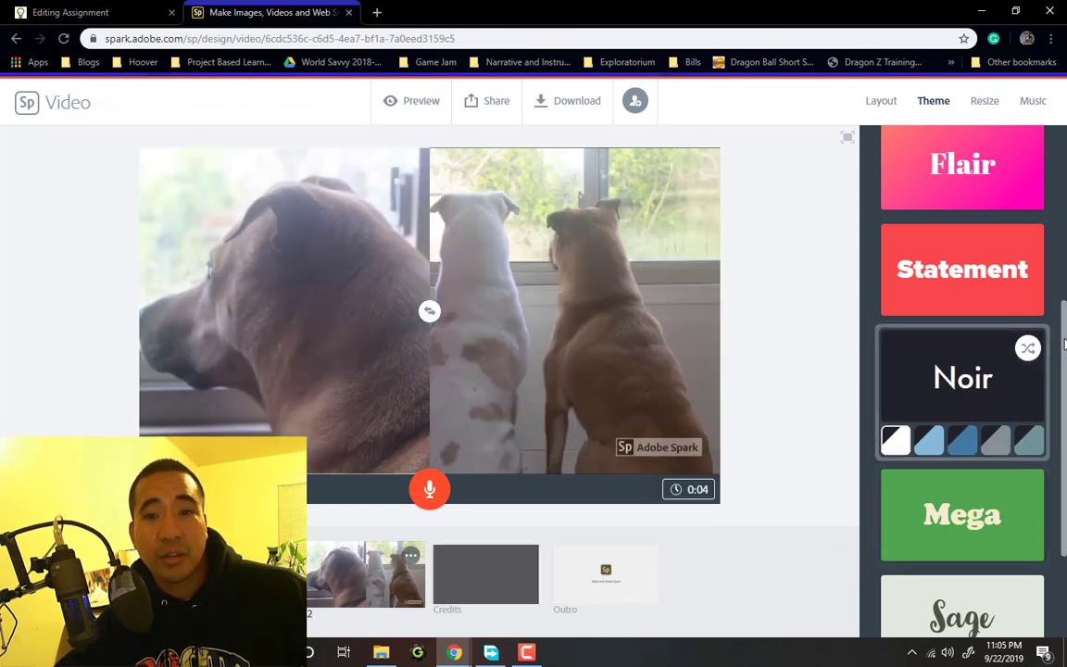
Switch to the Sage theme and pick its pink colour palette over the blue one
{"action": "scroll", "coordinate": [1065, 359], "scroll_direction": "down", "scroll_amount": 2}
{"action": "left_click", "coordinate": [966, 463]}
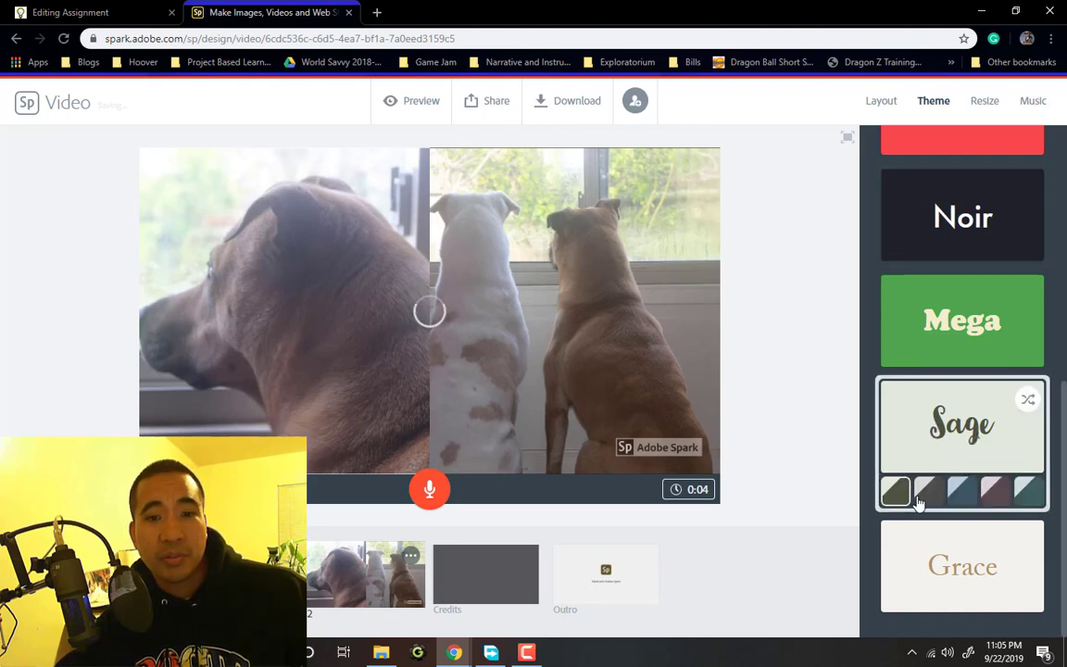
{"action": "left_click", "coordinate": [961, 493]}
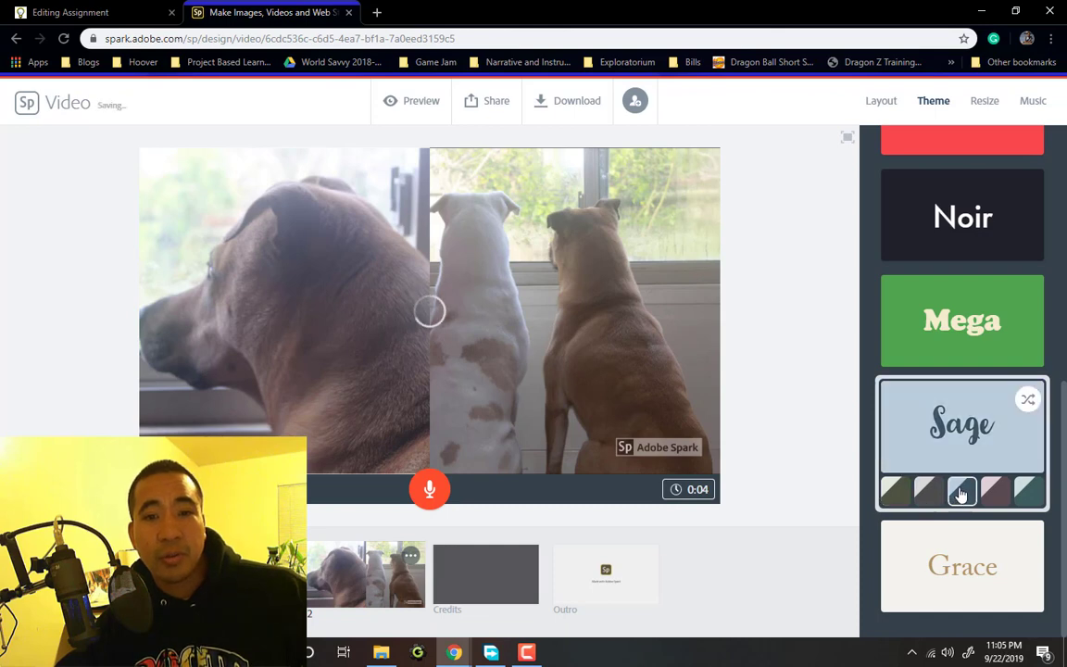
{"action": "left_click", "coordinate": [989, 489]}
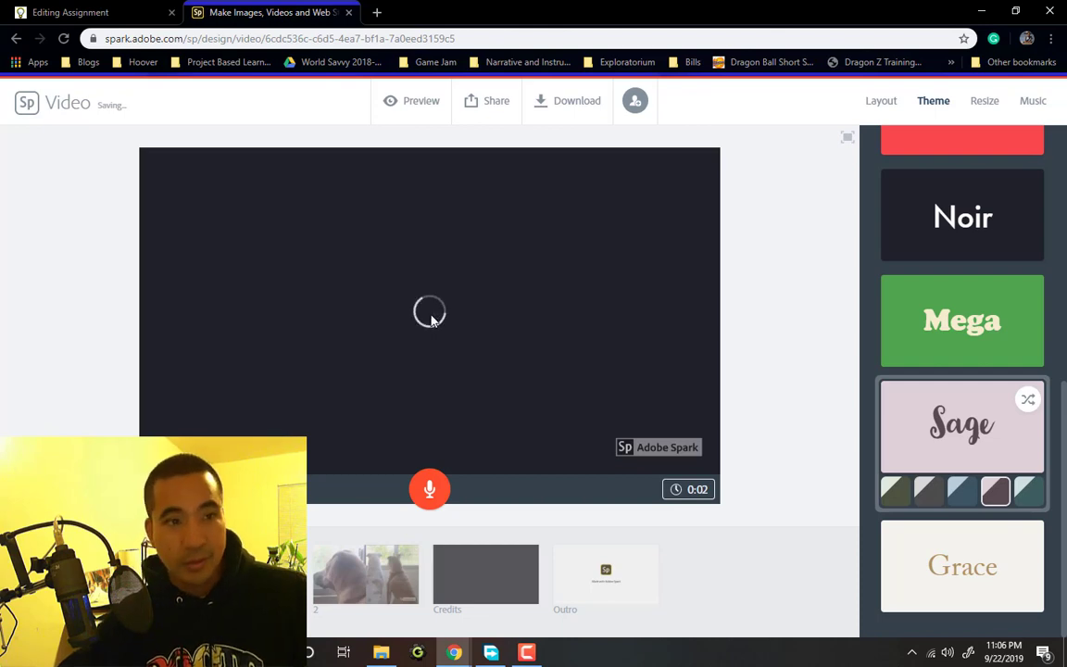
Add the text 'These are my dogs' to the blank first slide
{"action": "mouse_move", "coordinate": [431, 322]}
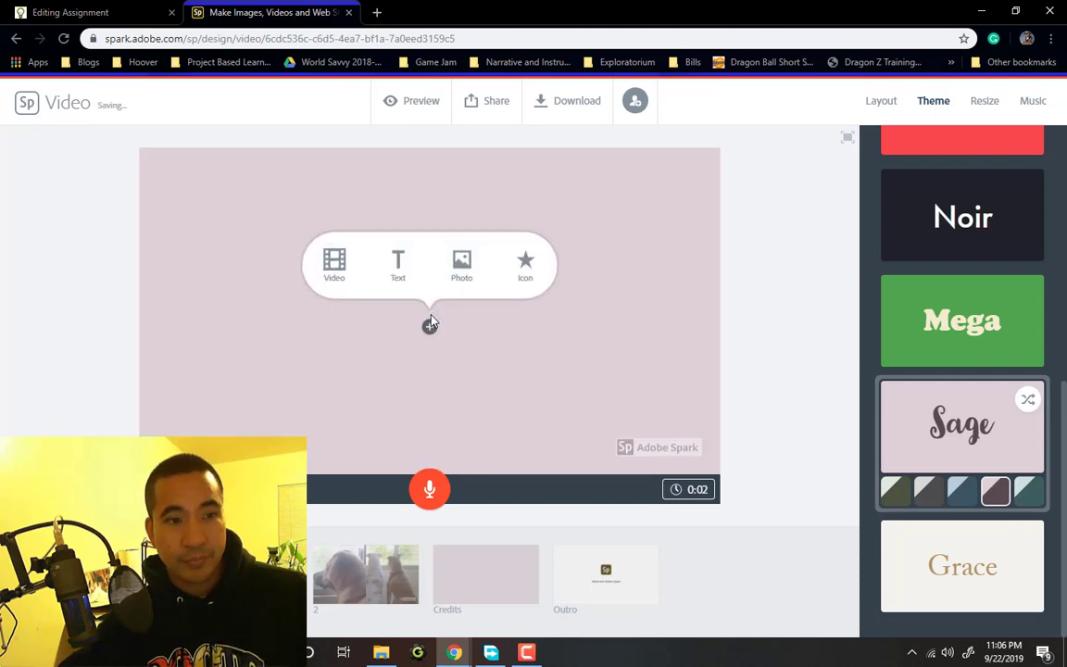
{"action": "left_click", "coordinate": [410, 273]}
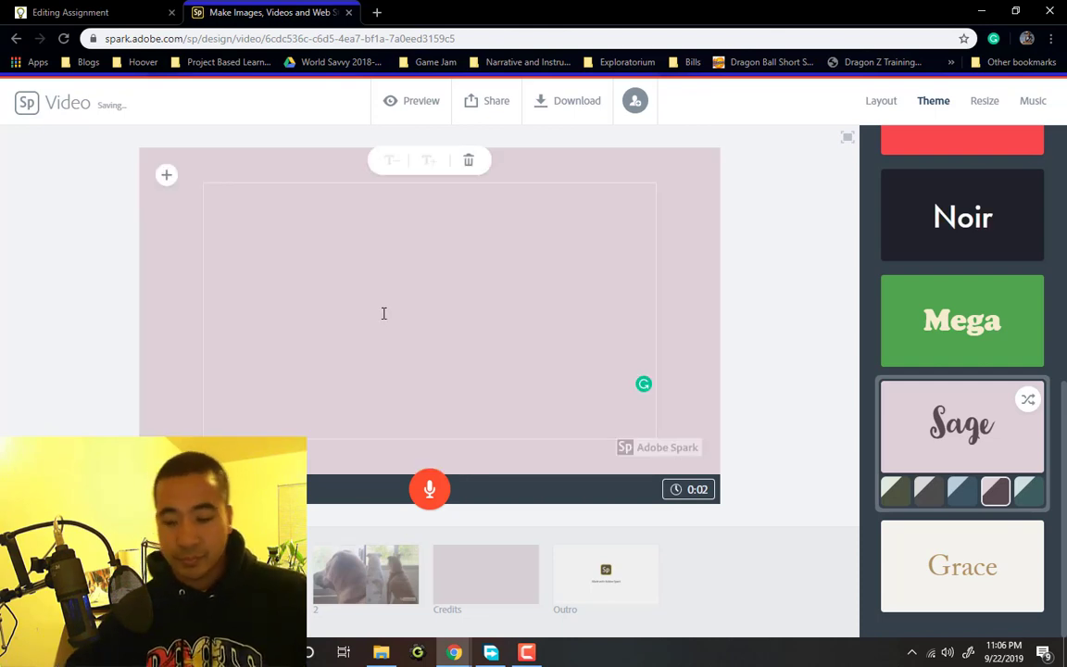
{"action": "type", "text": "tH"}
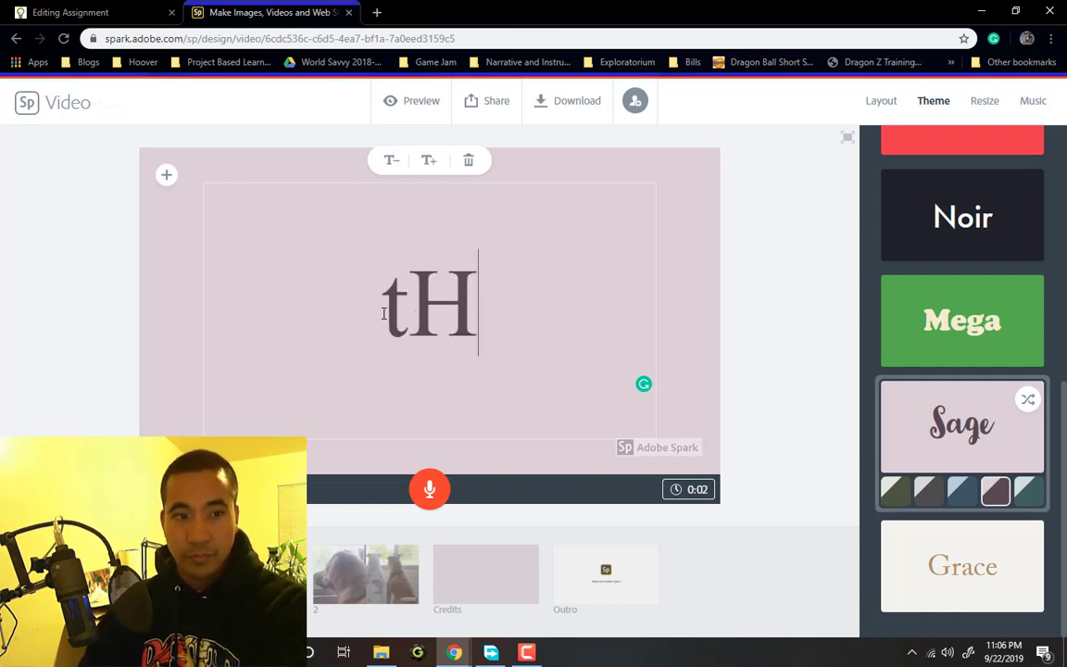
{"action": "key", "text": "BackSpace"}
{"action": "key", "text": "BackSpace"}
{"action": "type", "text": "tH"}
{"action": "key", "text": "BackSpace"}
{"action": "key", "text": "BackSpace"}
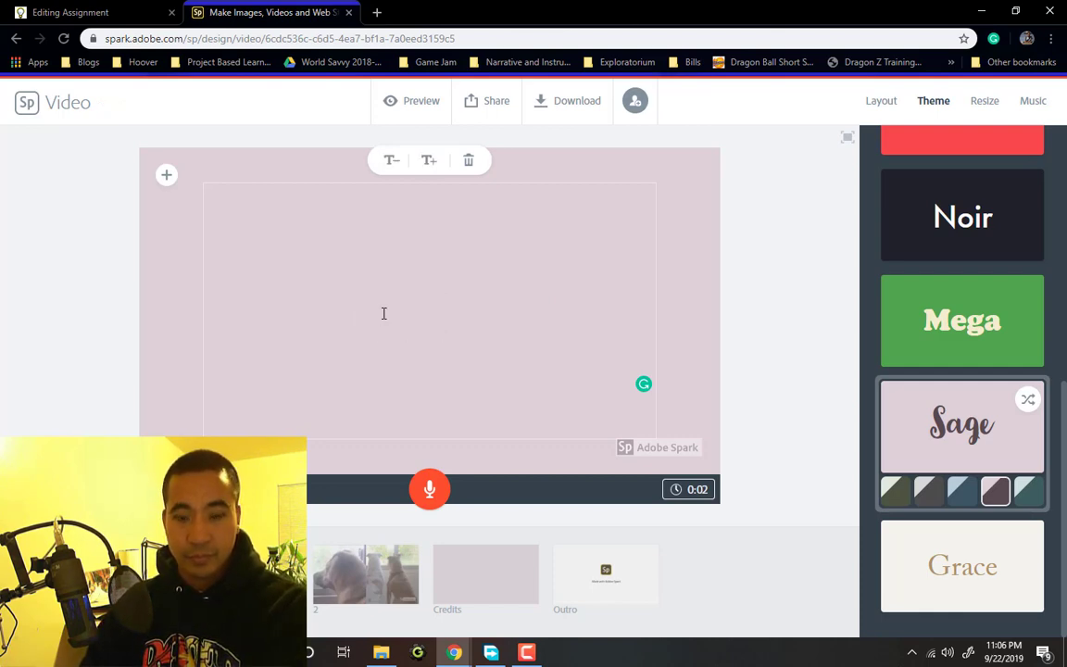
{"action": "type", "text": "These are my d"}
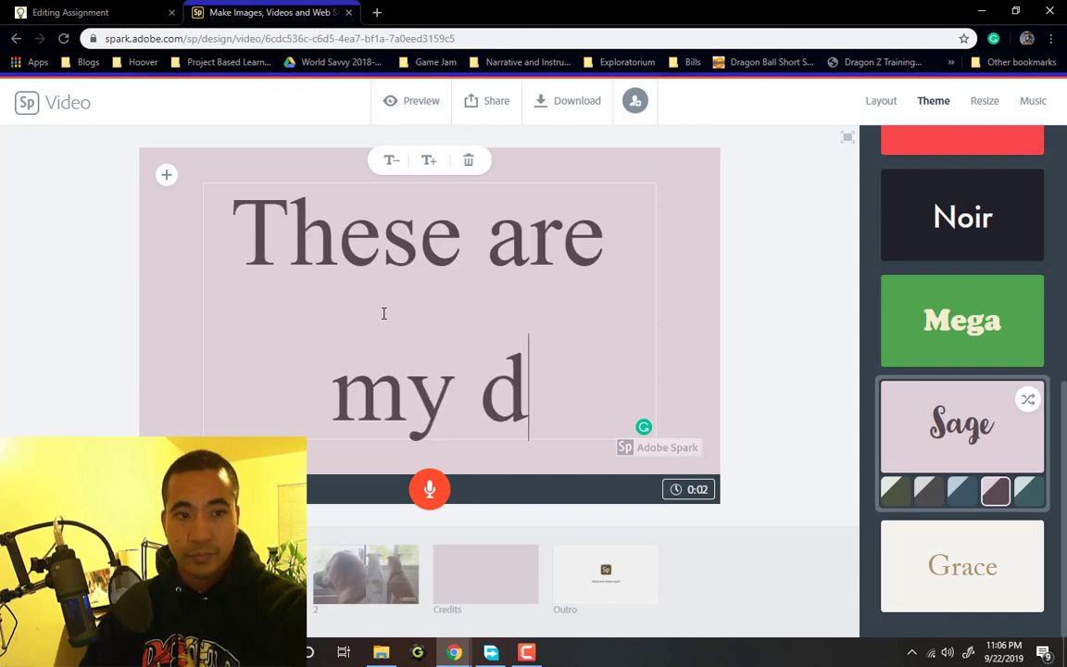
{"action": "type", "text": "ogs"}
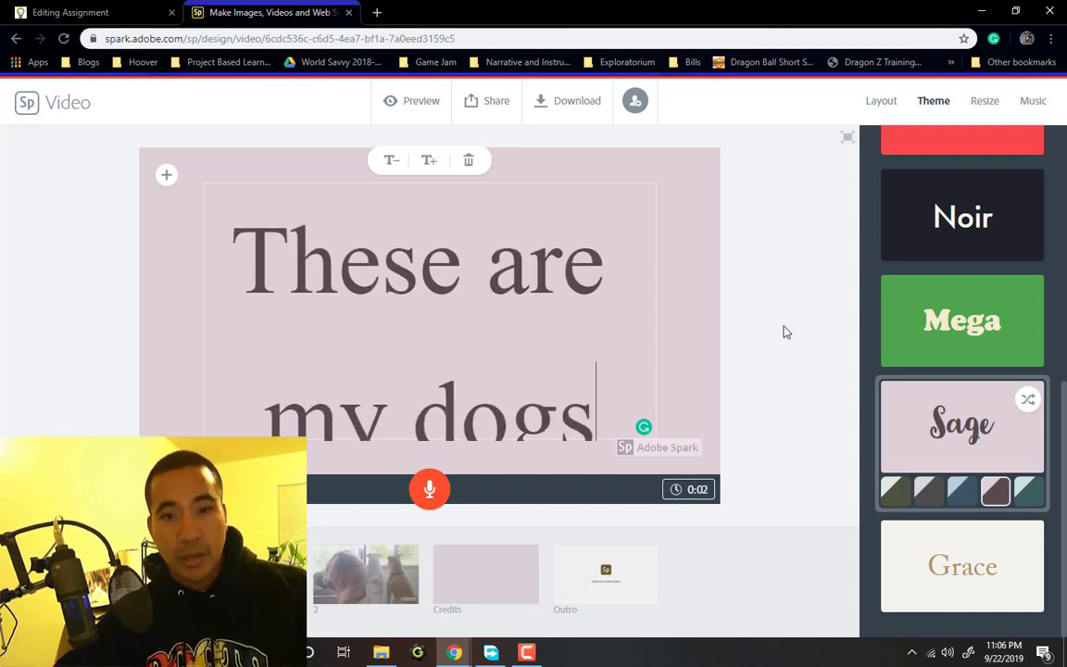
Apply the Noir theme to the whole video
{"action": "left_click", "coordinate": [743, 319]}
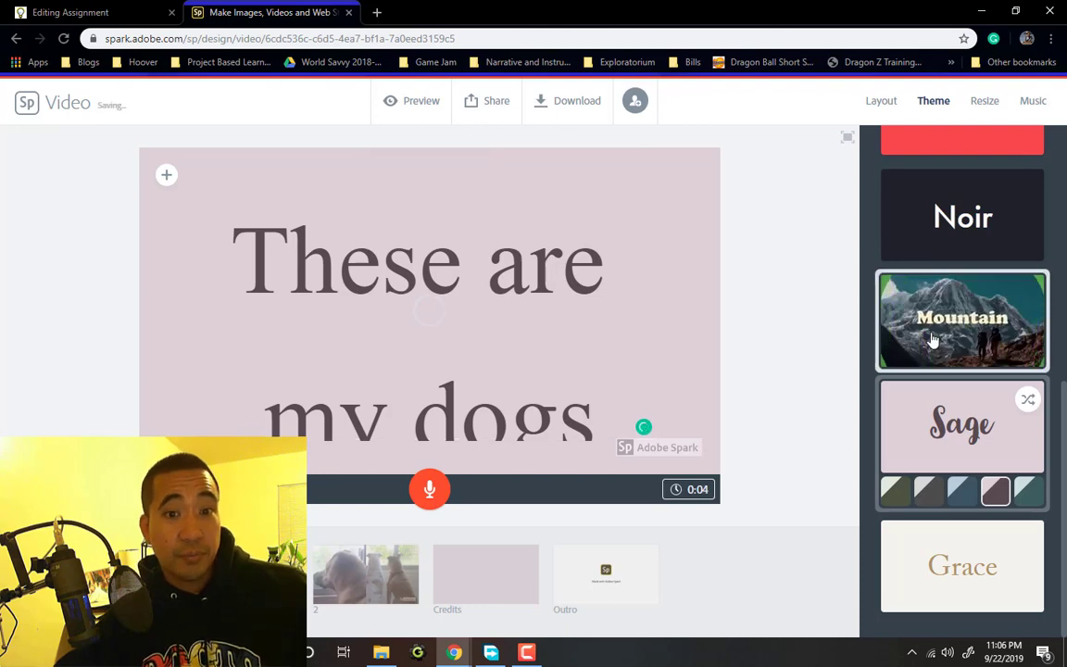
{"action": "left_click", "coordinate": [952, 235]}
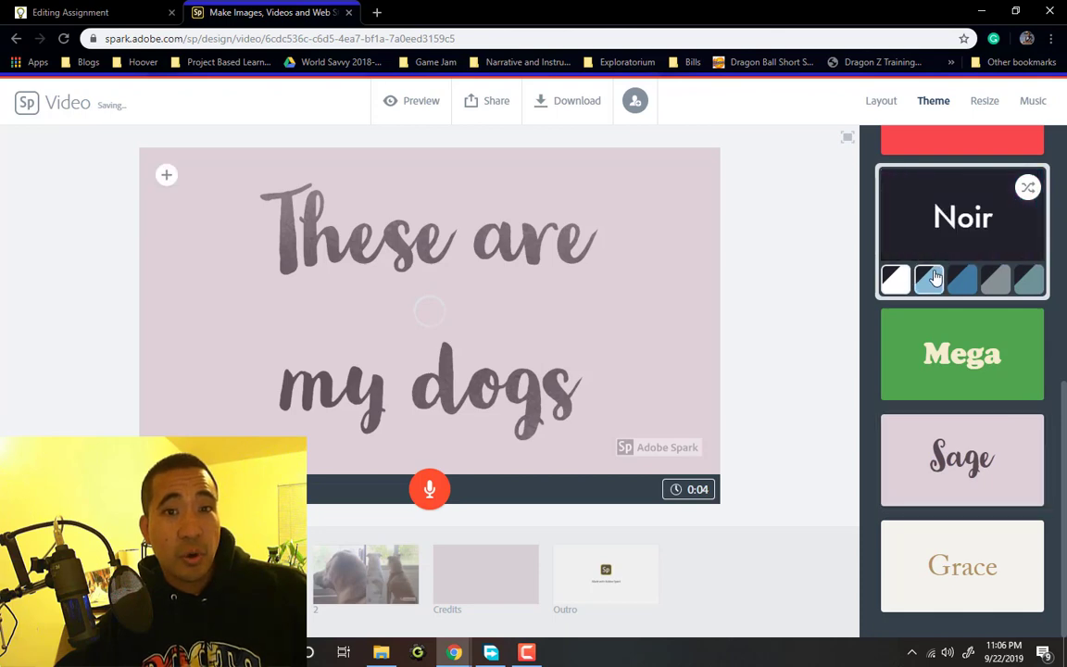
{"action": "scroll", "coordinate": [935, 278], "scroll_direction": "up", "scroll_amount": 2}
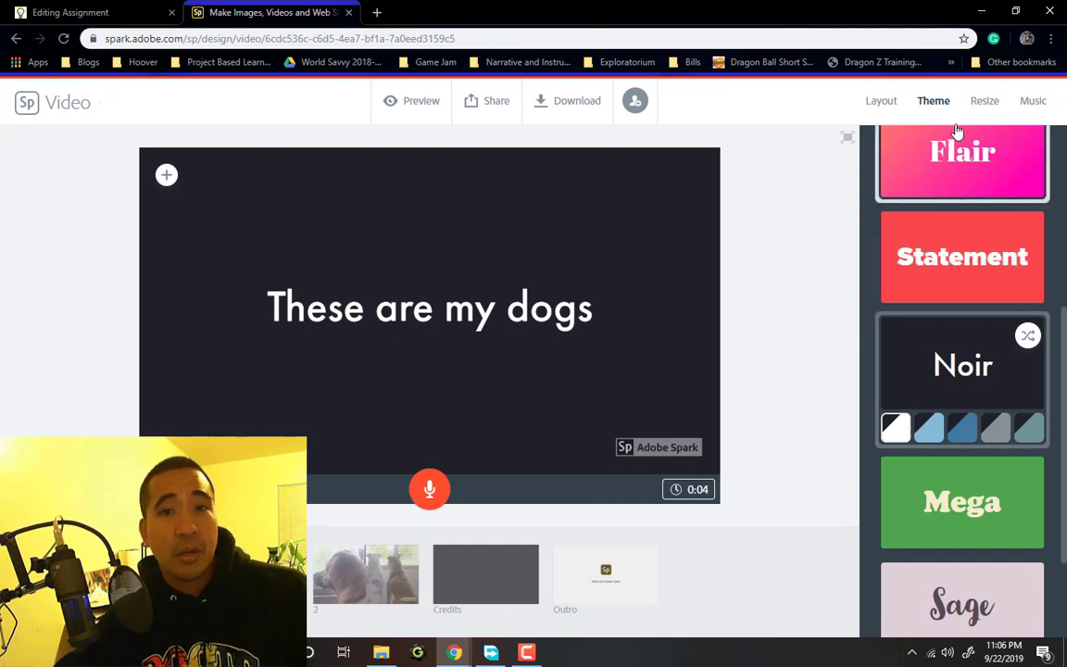
Set Ukulele Stroll from the Playful list as background music and adjust its volume
{"action": "left_click", "coordinate": [1027, 108]}
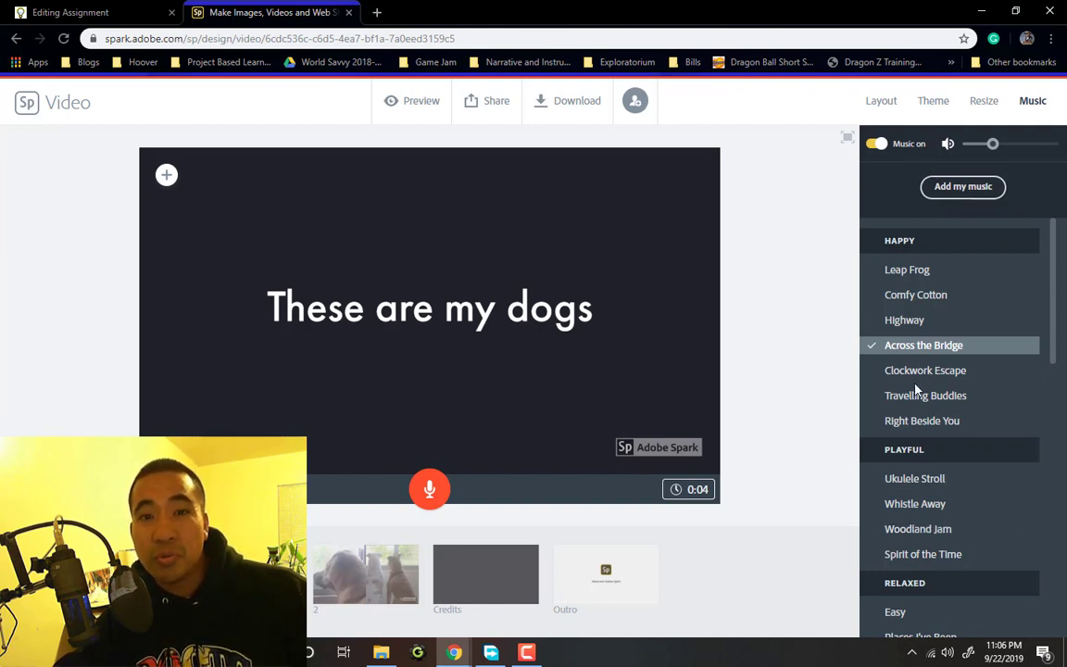
{"action": "left_click", "coordinate": [917, 479]}
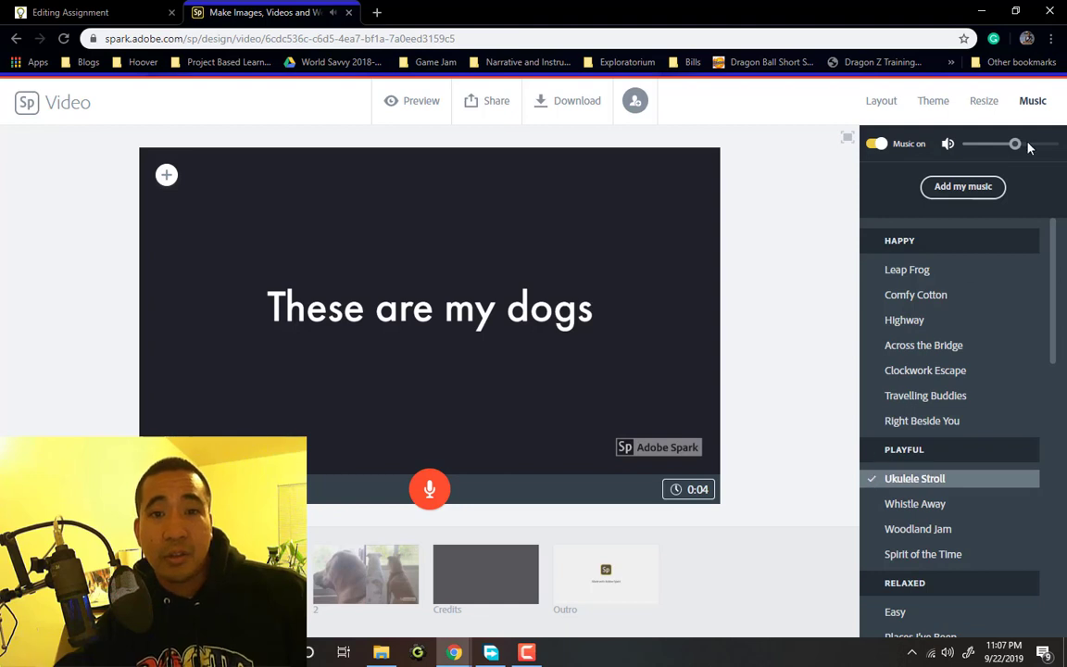
{"action": "left_click_drag", "start_coordinate": [1018, 148], "coordinate": [994, 155]}
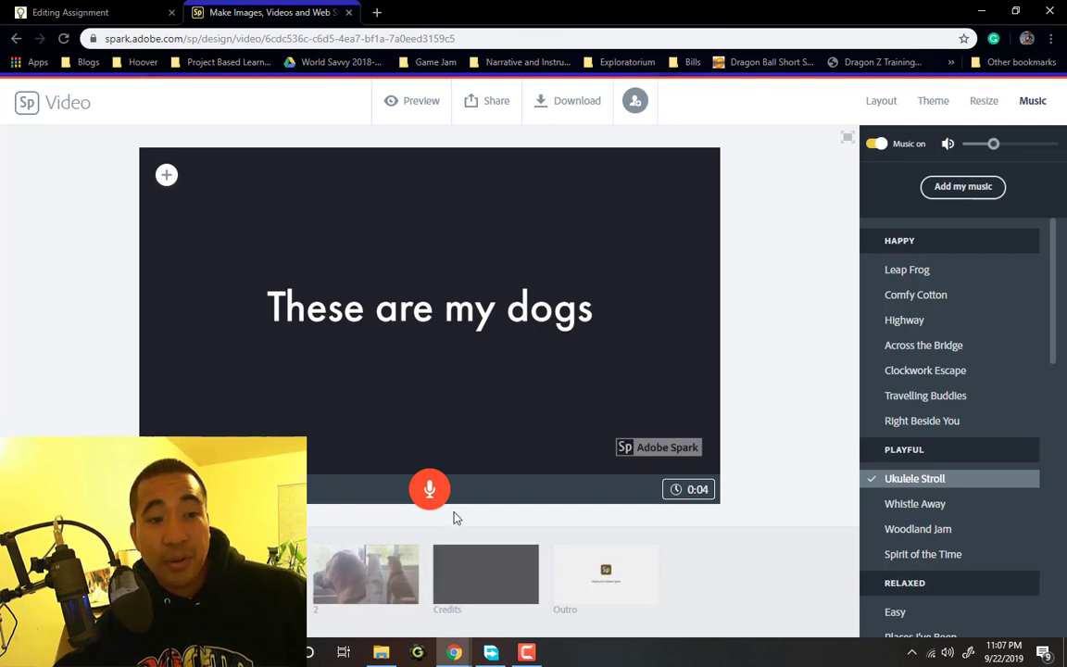
Allow microphone access, record a narration for the 'These are my dogs' slide, then preview the video
{"action": "left_click", "coordinate": [430, 491]}
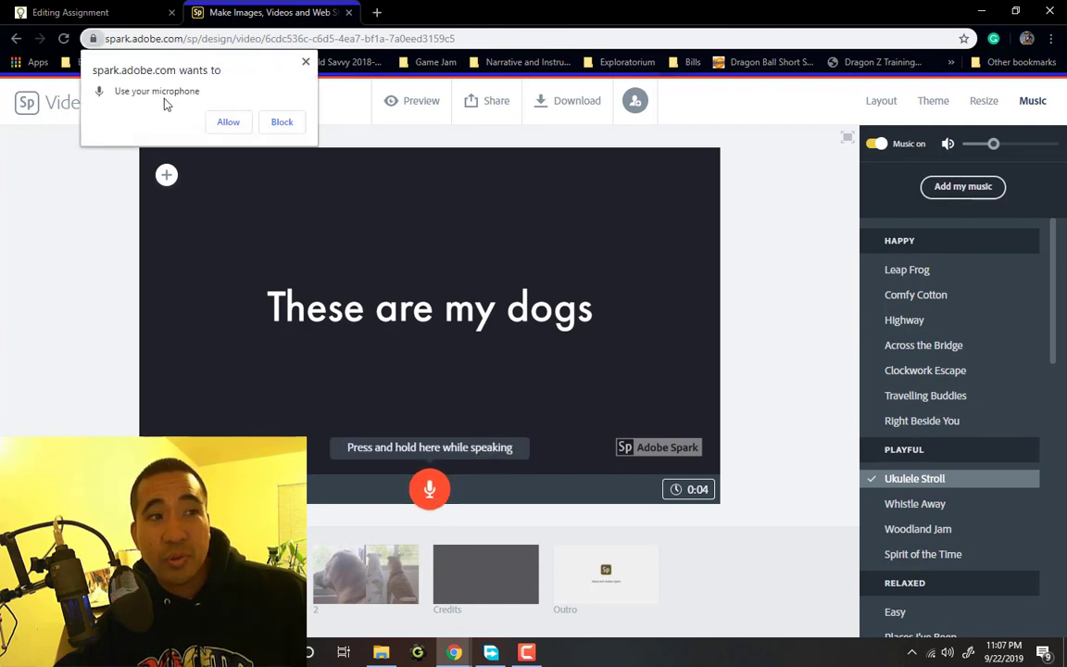
{"action": "left_click", "coordinate": [227, 122]}
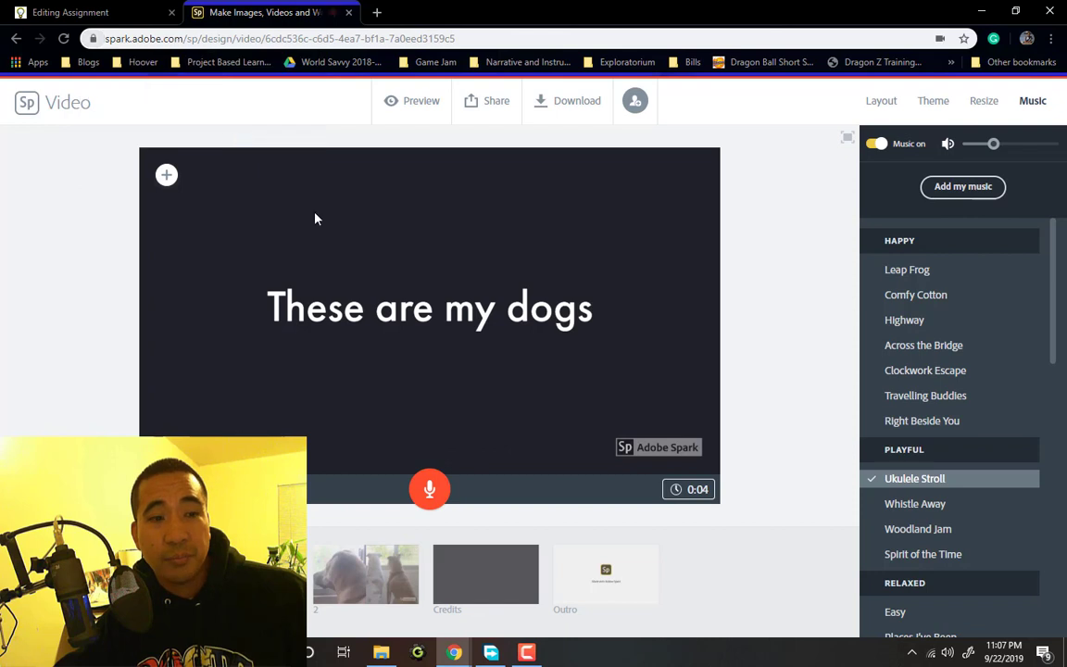
{"action": "left_click", "coordinate": [434, 492]}
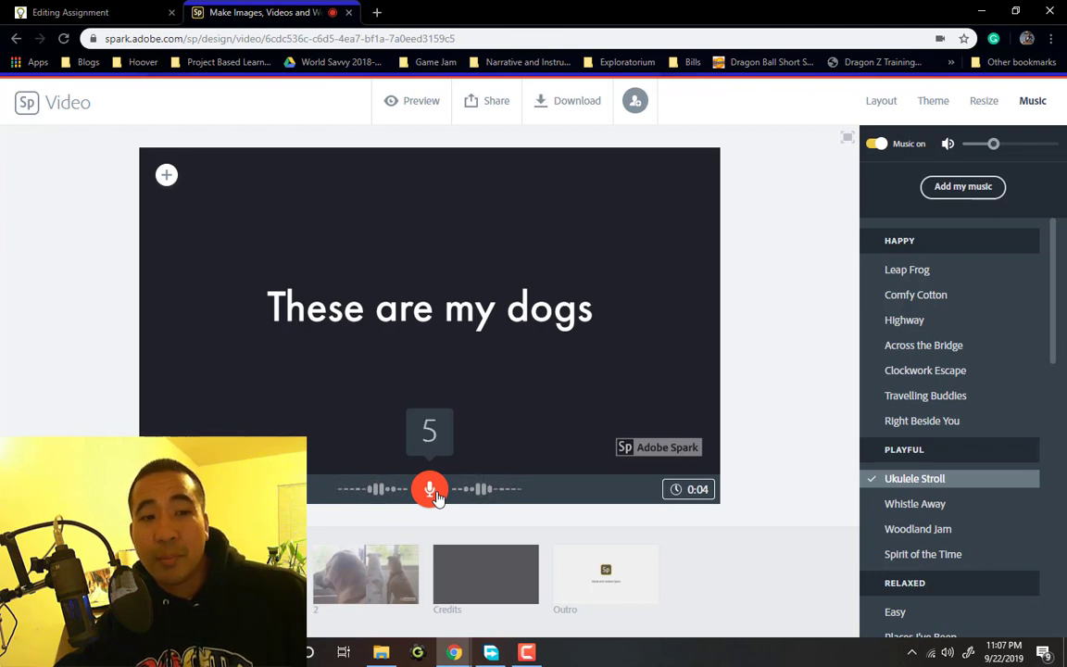
{"action": "left_click_drag", "start_coordinate": [436, 496], "coordinate": [436, 495]}
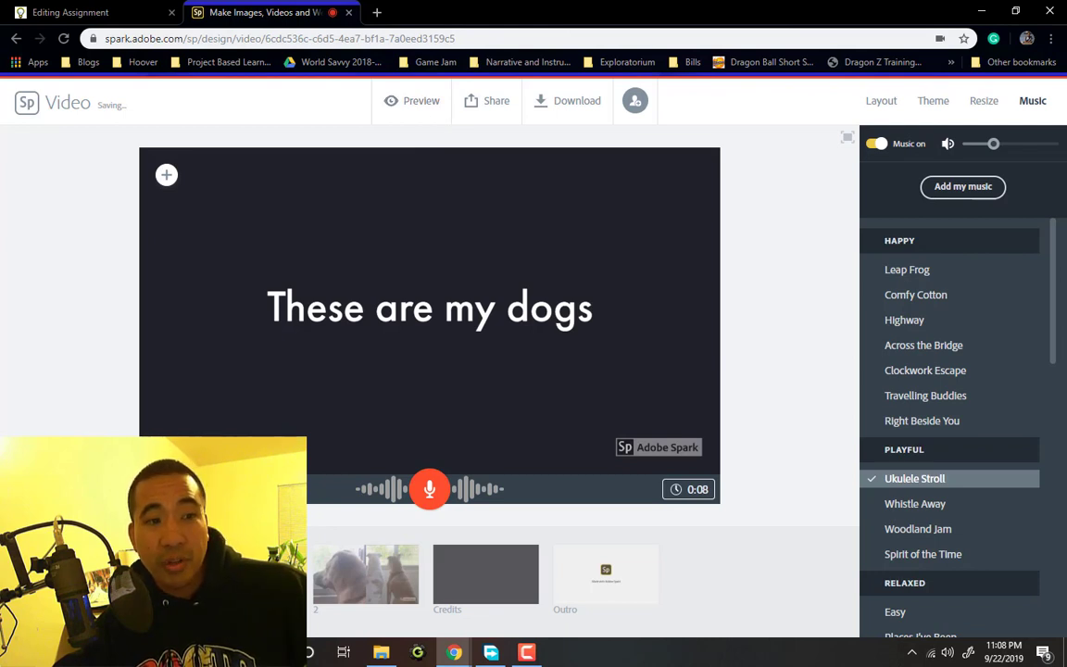
{"action": "left_click", "coordinate": [414, 101]}
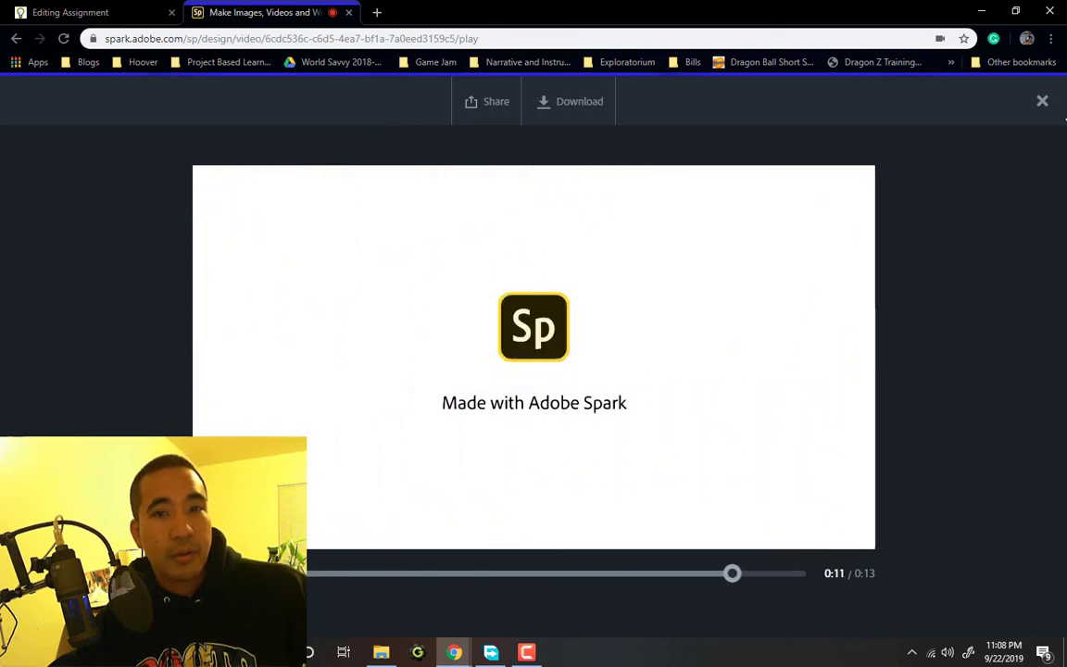
Close the preview and remove the 0:08 narration from the 'These are my dogs' slide
{"action": "left_click", "coordinate": [1044, 102]}
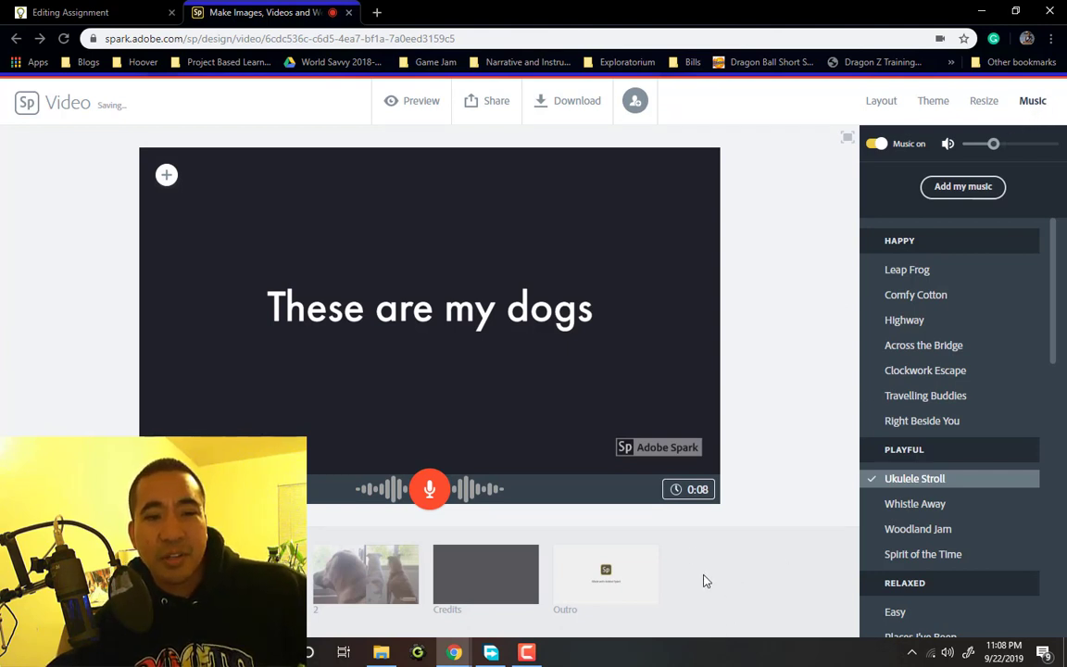
{"action": "left_click", "coordinate": [684, 499]}
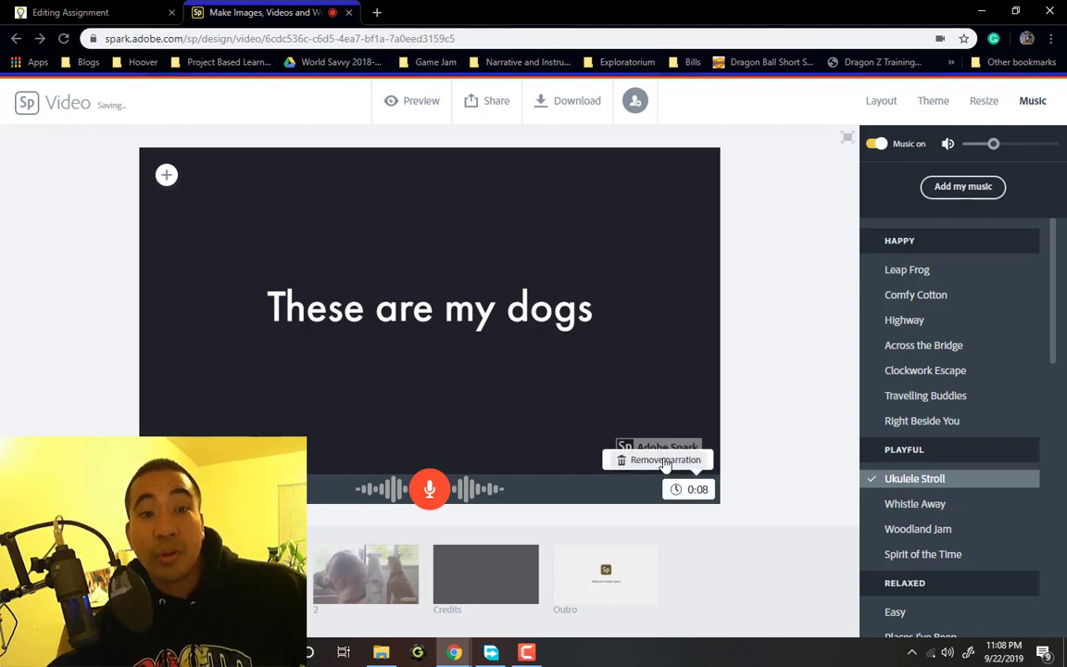
{"action": "left_click", "coordinate": [665, 460]}
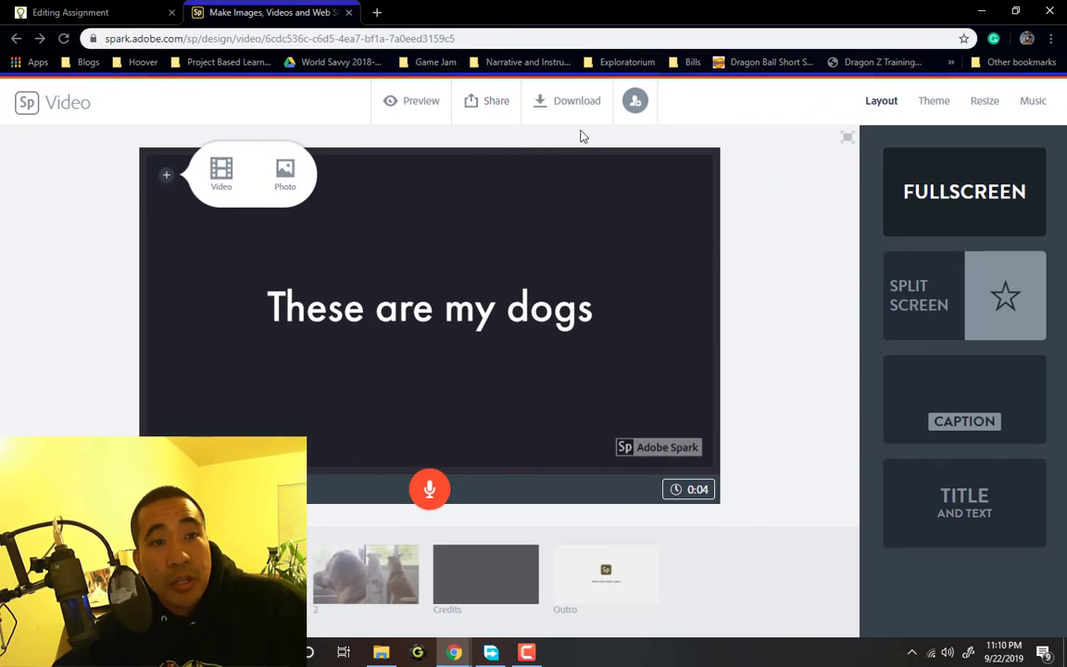
Export the video for download as Practice.mp4
{"action": "left_click", "coordinate": [579, 108]}
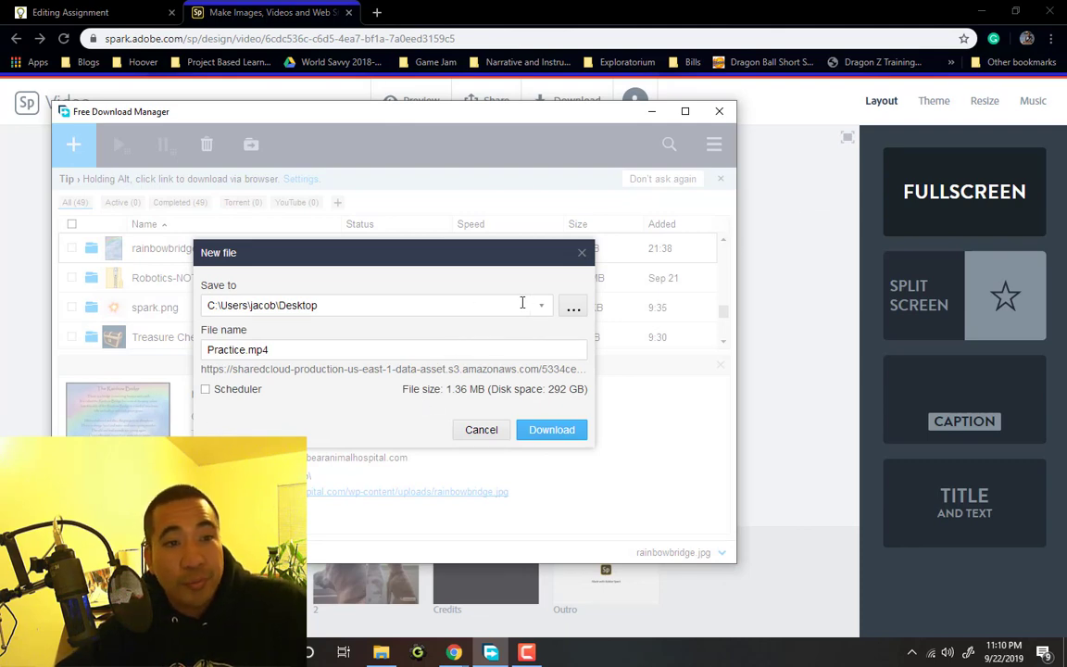
Create a new folder named 'STEAM Folder' inside Documents
{"action": "left_click", "coordinate": [572, 309]}
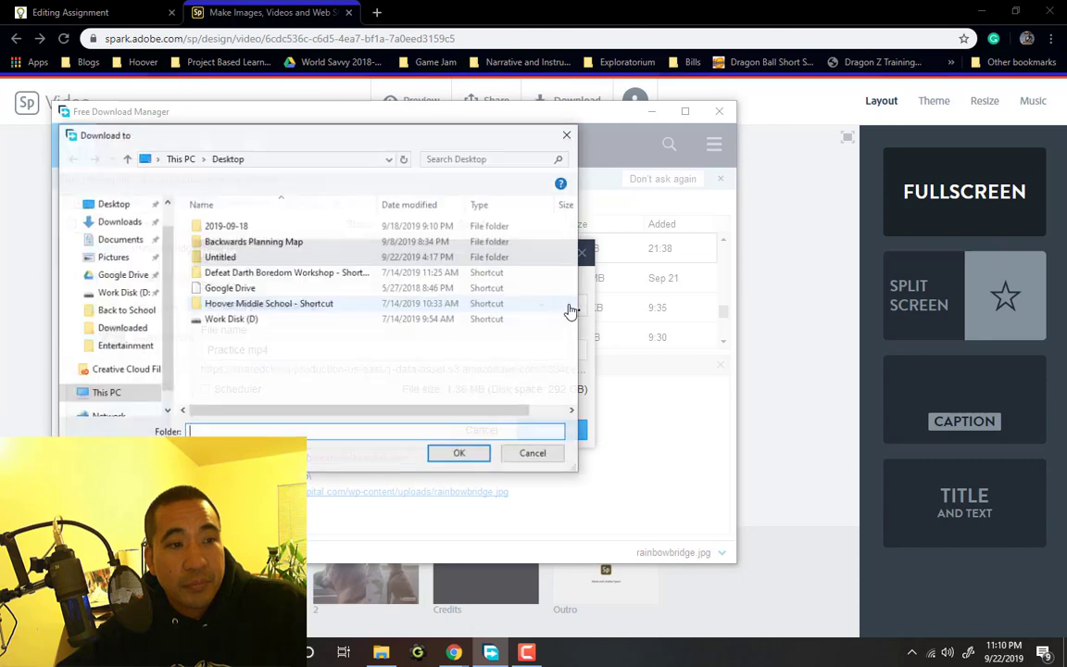
{"action": "left_click", "coordinate": [119, 239]}
{"action": "scroll", "coordinate": [278, 278], "scroll_direction": "down", "scroll_amount": 2}
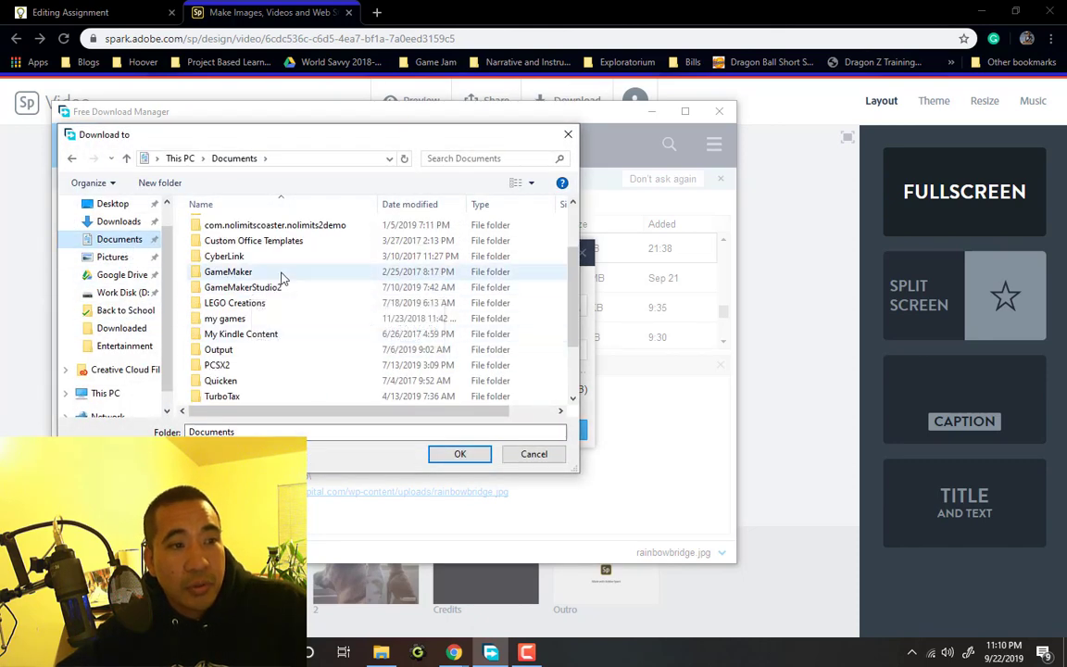
{"action": "scroll", "coordinate": [280, 285], "scroll_direction": "down", "scroll_amount": 2}
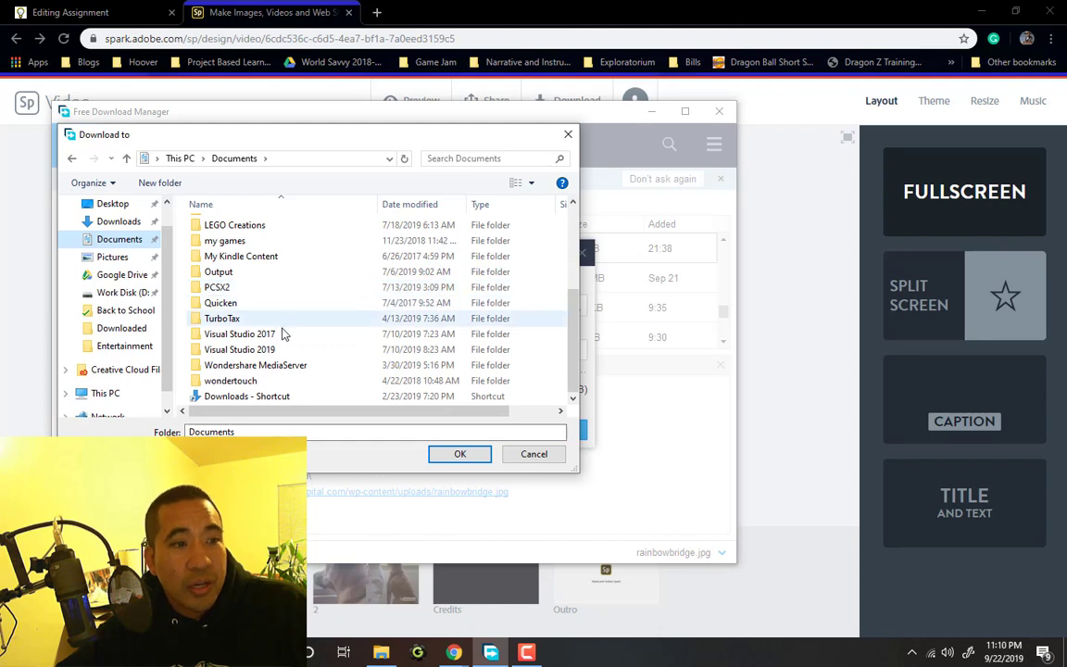
{"action": "scroll", "coordinate": [282, 320], "scroll_direction": "up", "scroll_amount": 4}
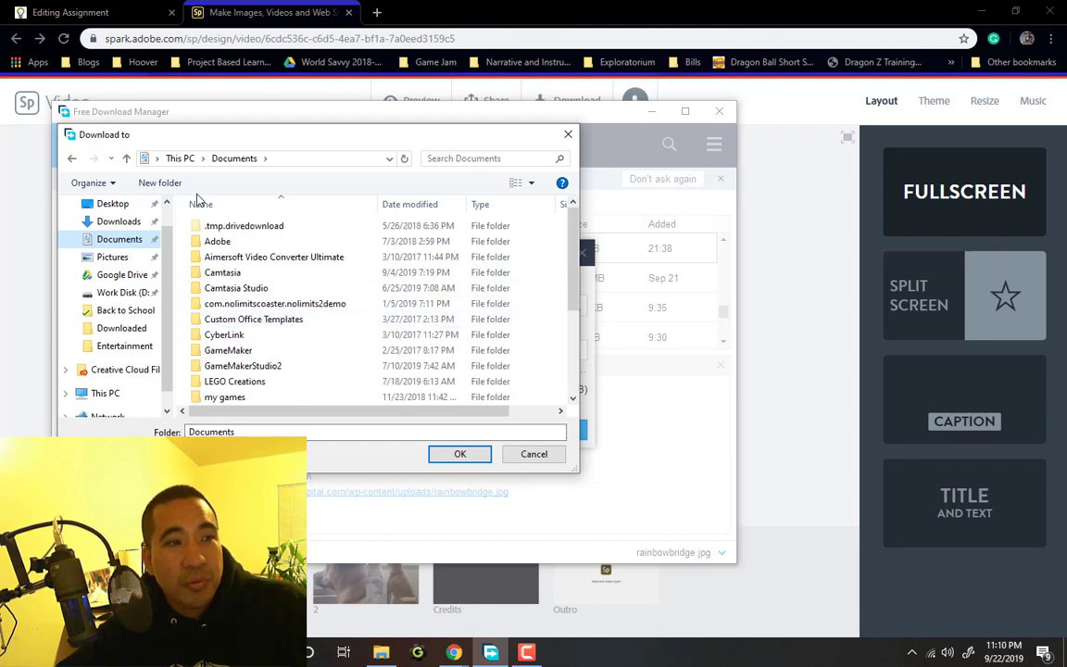
{"action": "left_click", "coordinate": [163, 182]}
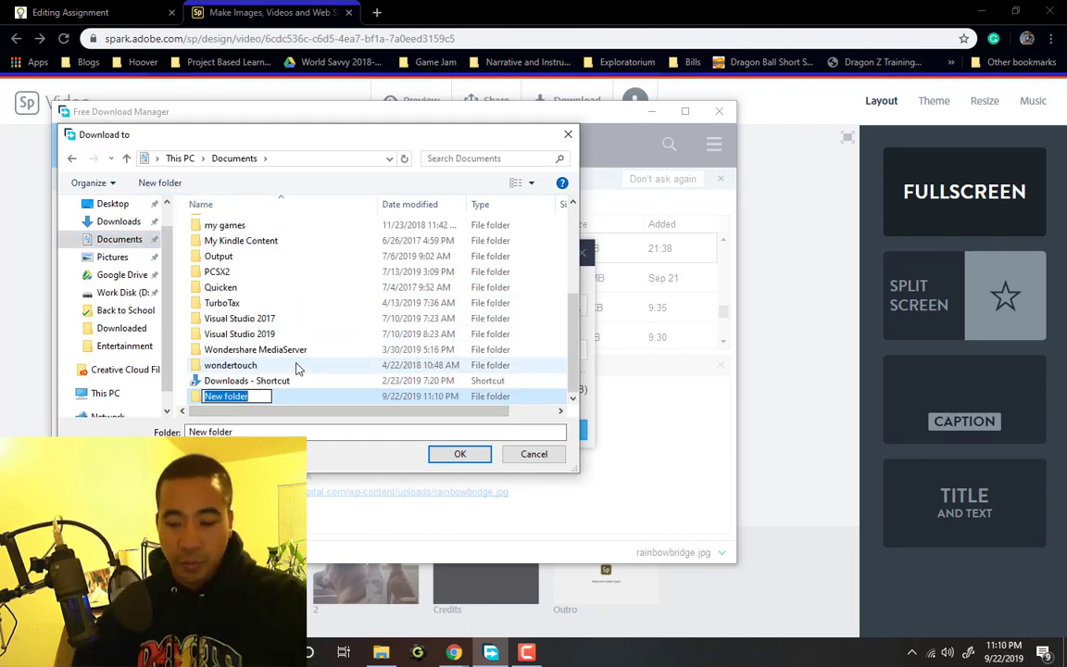
{"action": "type", "text": "STEAM Folder"}
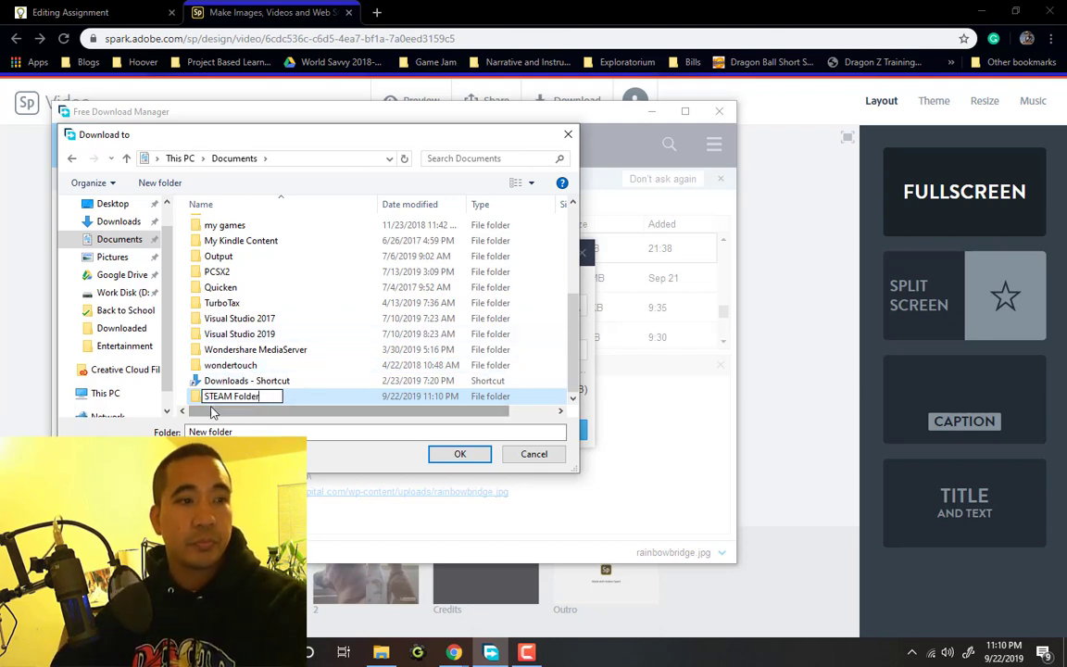
{"action": "key", "text": "Return"}
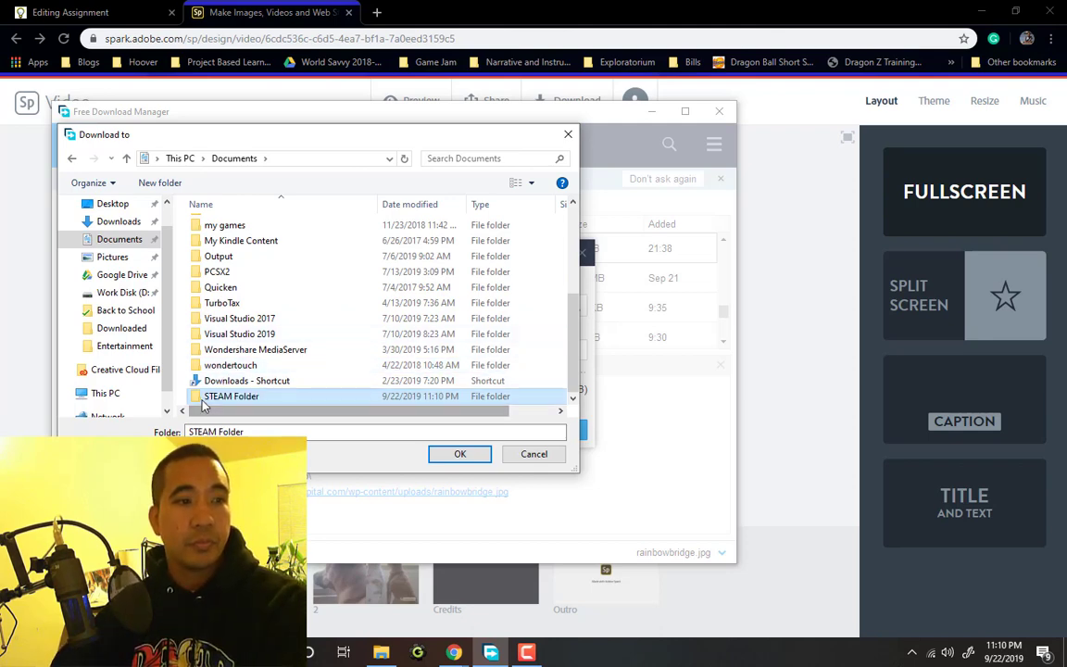
Set STEAM Folder as the save location and download Practice.mp4
{"action": "key", "text": "Return"}
{"action": "left_click", "coordinate": [480, 460]}
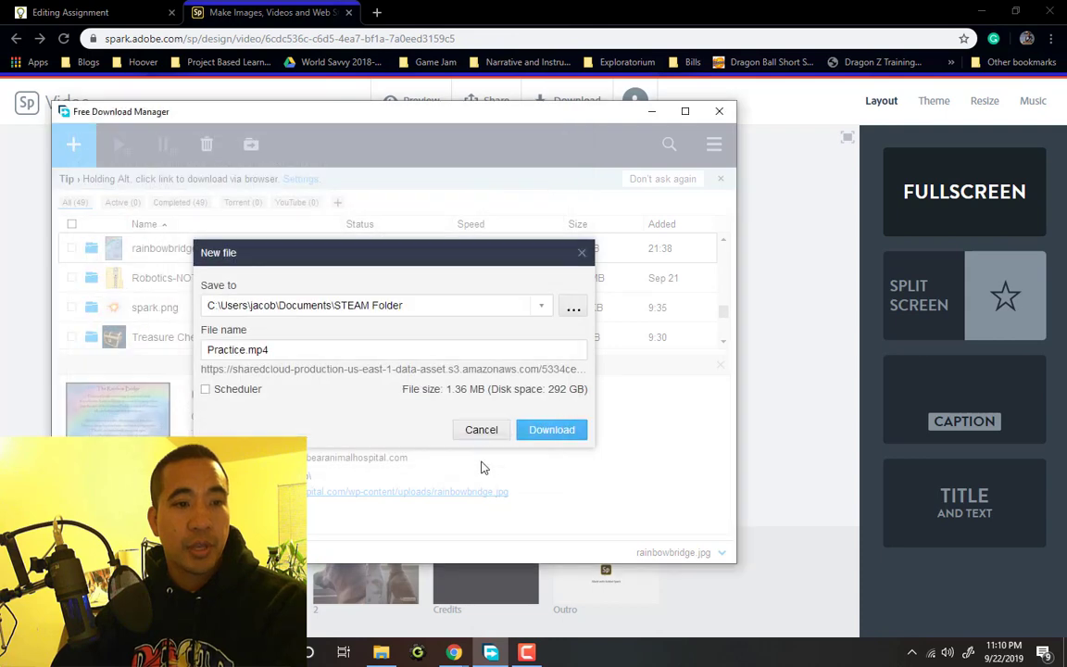
{"action": "left_click", "coordinate": [547, 439]}
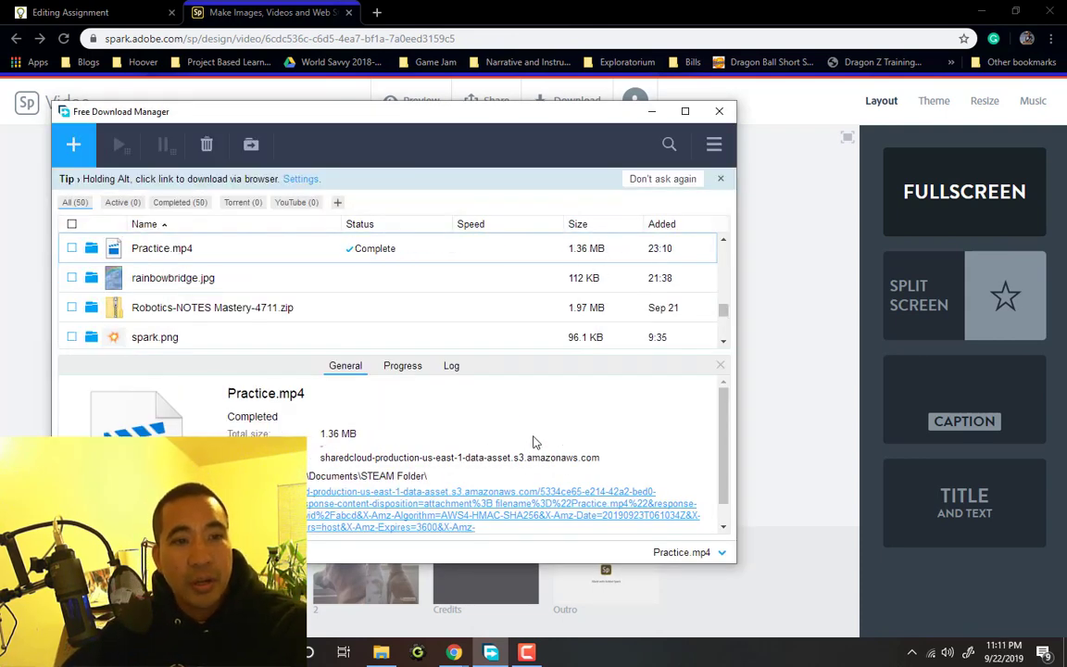